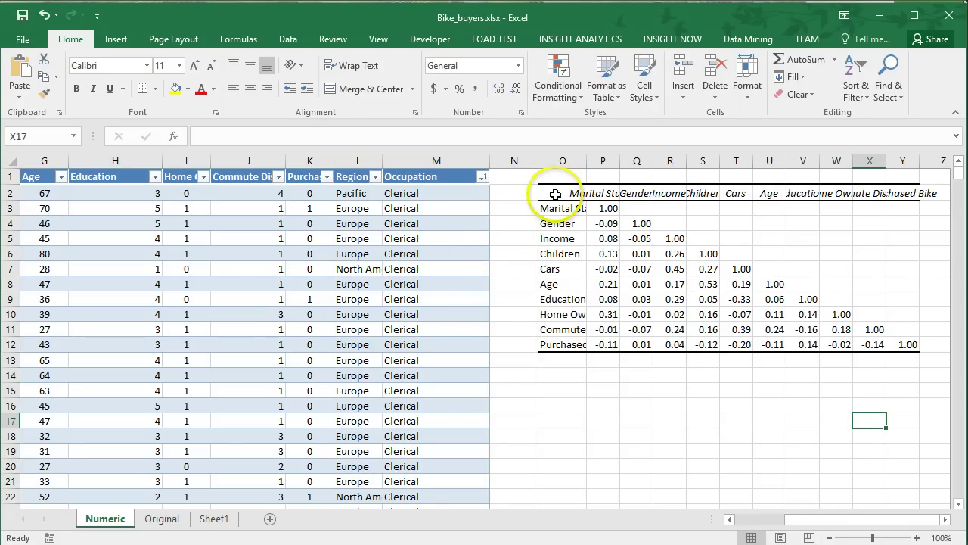
- Inspect the Numeric sheet's correlation matrix and the first Region and Purchased values
{"action": "left_click_drag", "start_coordinate": [551, 195], "coordinate": [923, 341]}
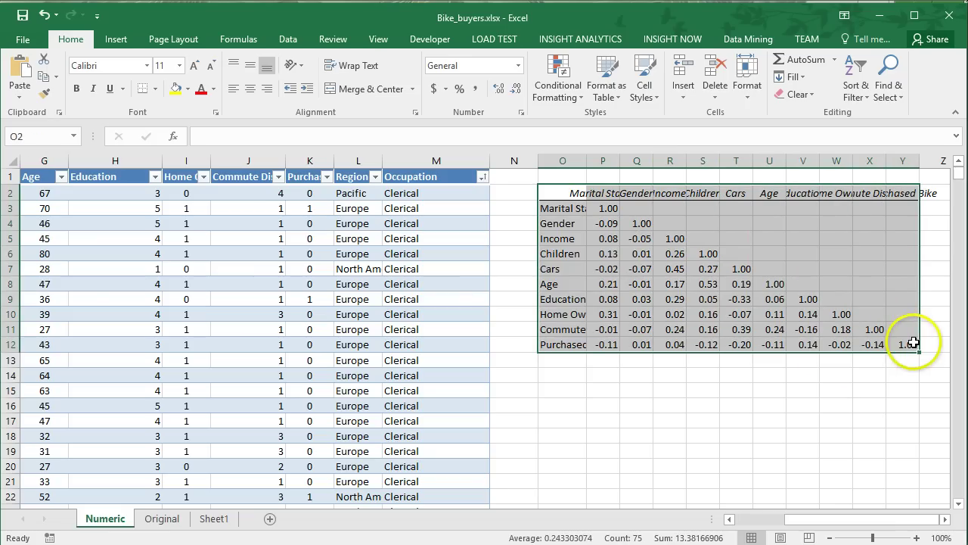
{"action": "left_click", "coordinate": [681, 388]}
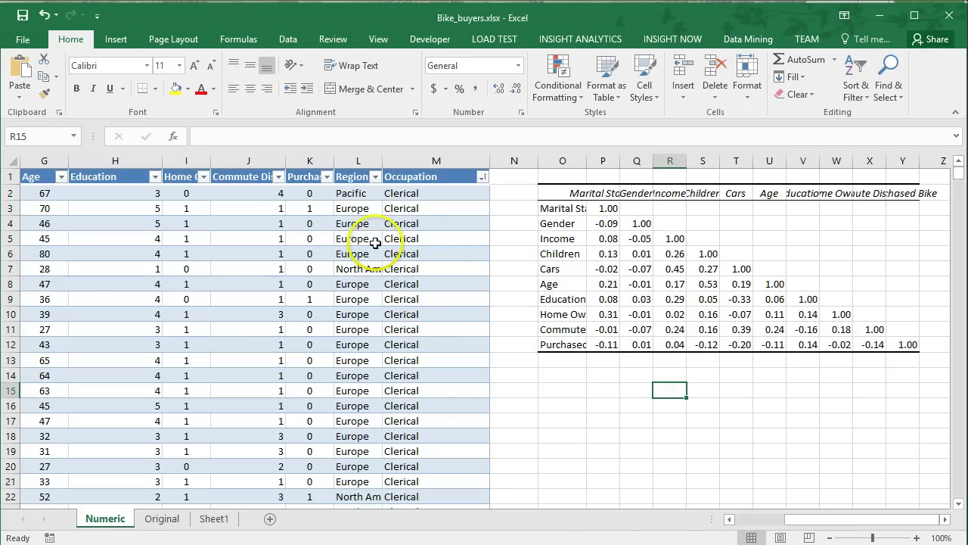
{"action": "left_click_drag", "start_coordinate": [353, 194], "coordinate": [355, 405]}
{"action": "left_click_drag", "start_coordinate": [316, 196], "coordinate": [292, 406]}
{"action": "left_click", "coordinate": [789, 280]}
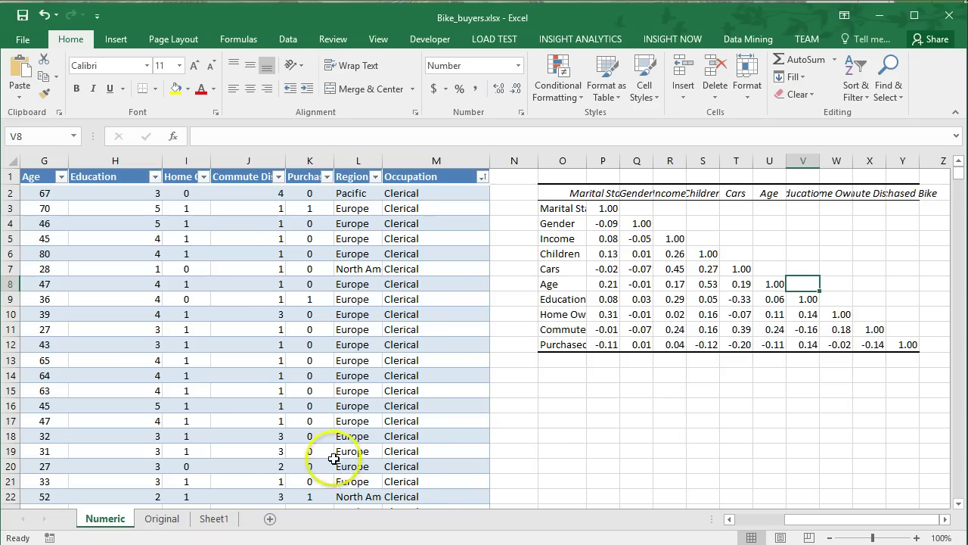
- On Sheet1, AutoFit columns B through E and then column A to their contents
{"action": "left_click", "coordinate": [211, 519]}
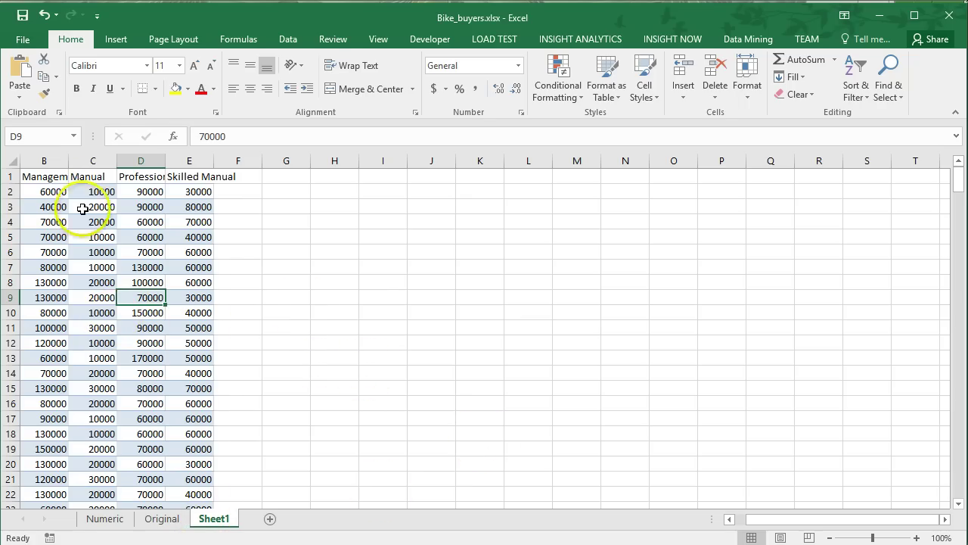
{"action": "left_click_drag", "start_coordinate": [47, 176], "coordinate": [40, 158]}
{"action": "double_click", "coordinate": [214, 155]}
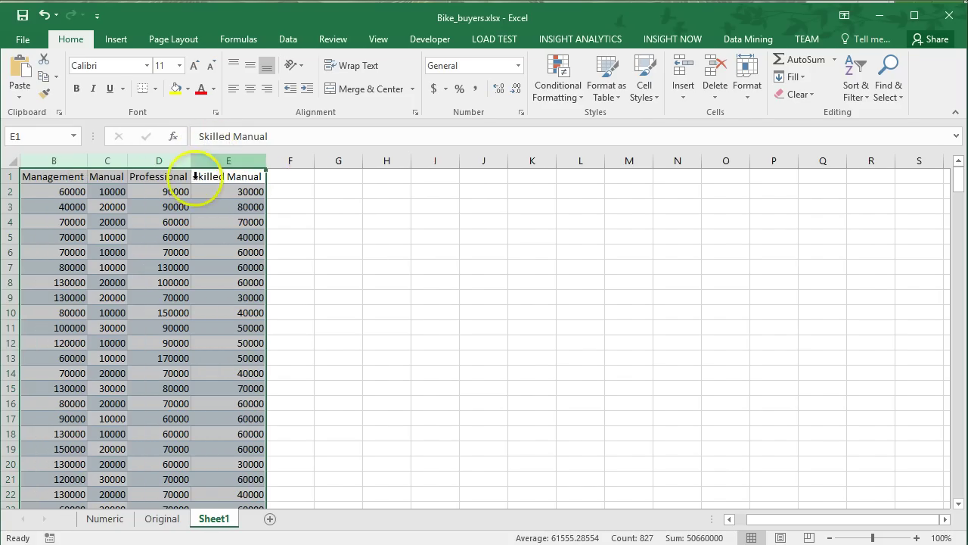
{"action": "left_click", "coordinate": [92, 180]}
{"action": "left_click", "coordinate": [57, 175]}
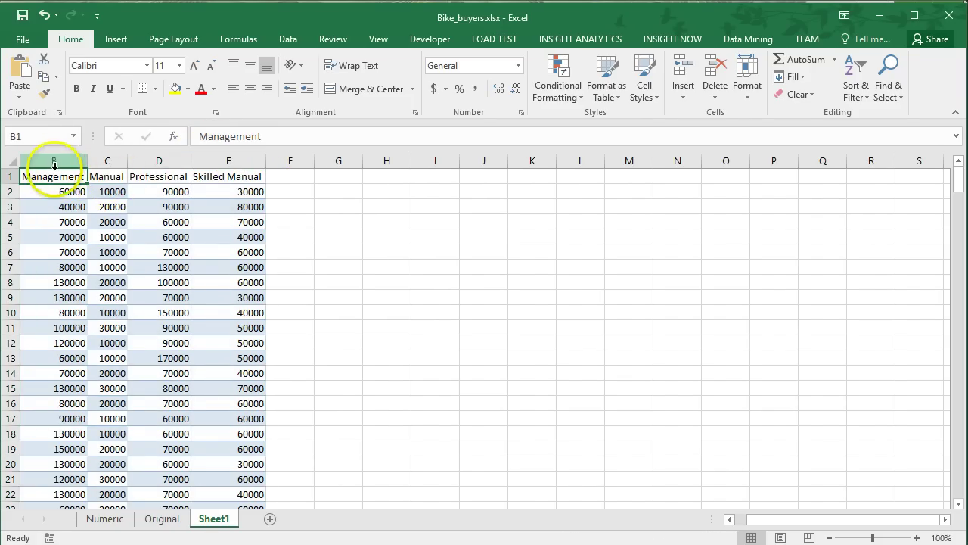
{"action": "left_click", "coordinate": [58, 204]}
{"action": "key", "text": "Left"}
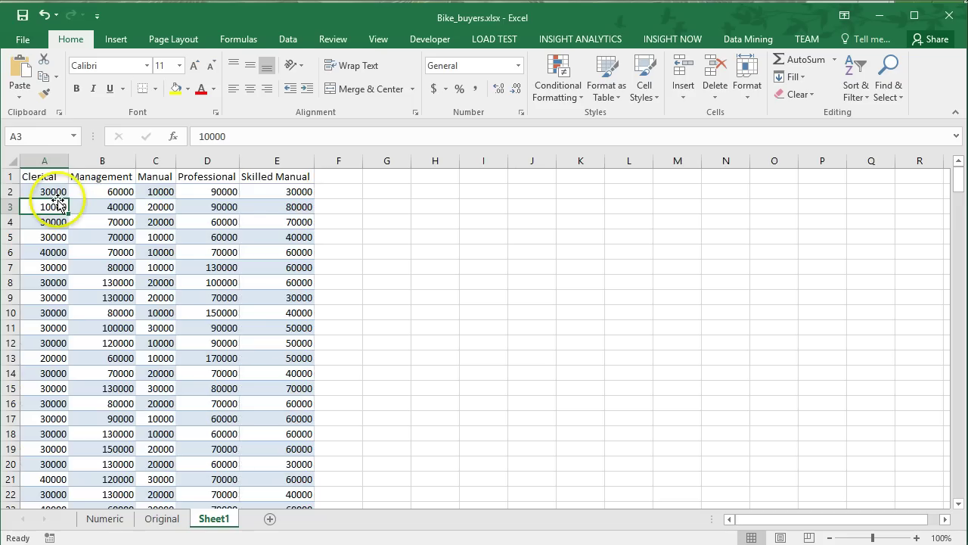
{"action": "double_click", "coordinate": [69, 161]}
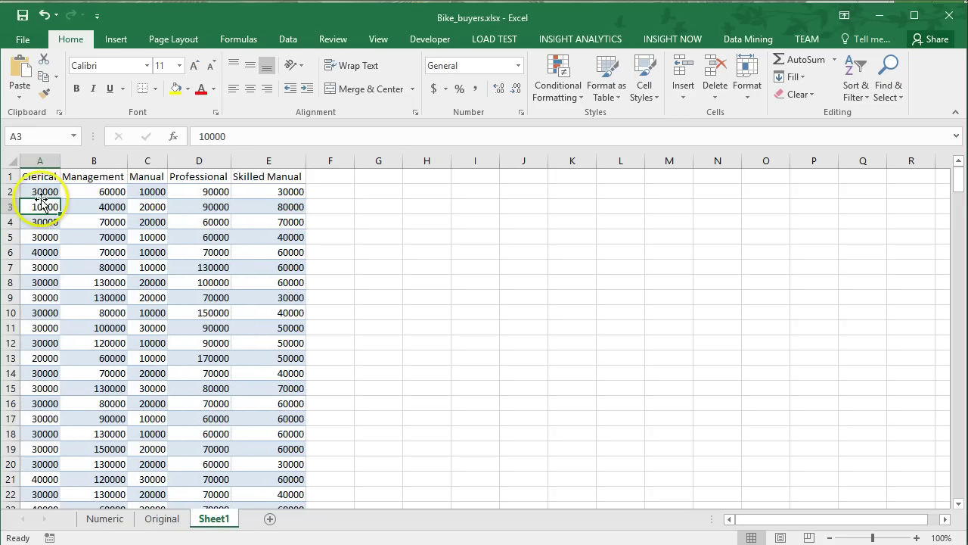
- Review the occupation heading row and row 4 incomes, then return to the Numeric sheet
{"action": "left_click", "coordinate": [41, 221]}
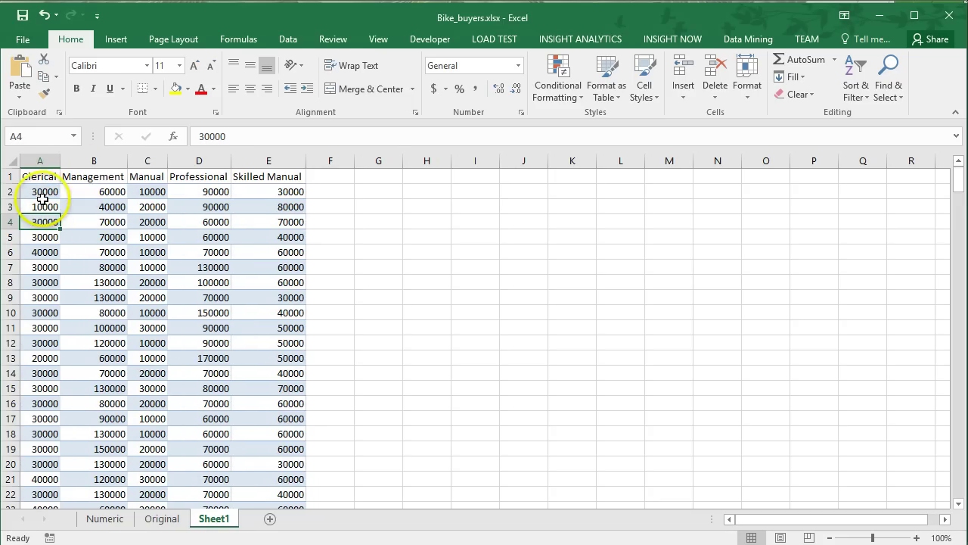
{"action": "left_click", "coordinate": [40, 176]}
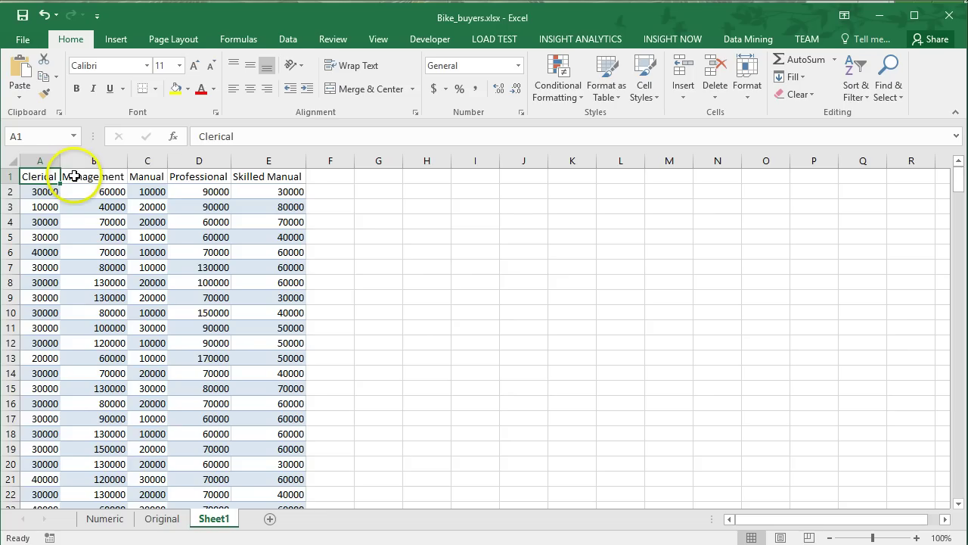
{"action": "left_click_drag", "start_coordinate": [39, 177], "coordinate": [268, 176]}
{"action": "left_click_drag", "start_coordinate": [59, 222], "coordinate": [289, 222]}
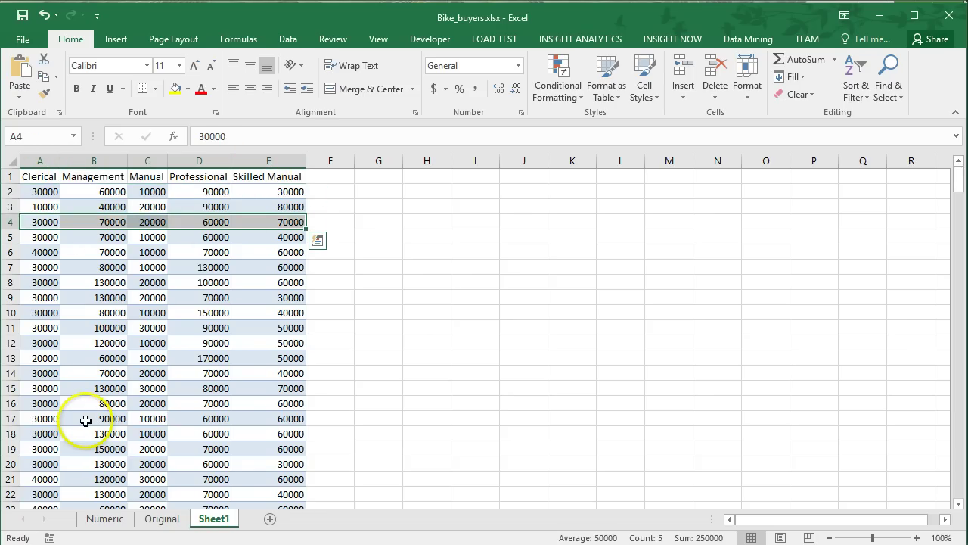
{"action": "left_click", "coordinate": [176, 269]}
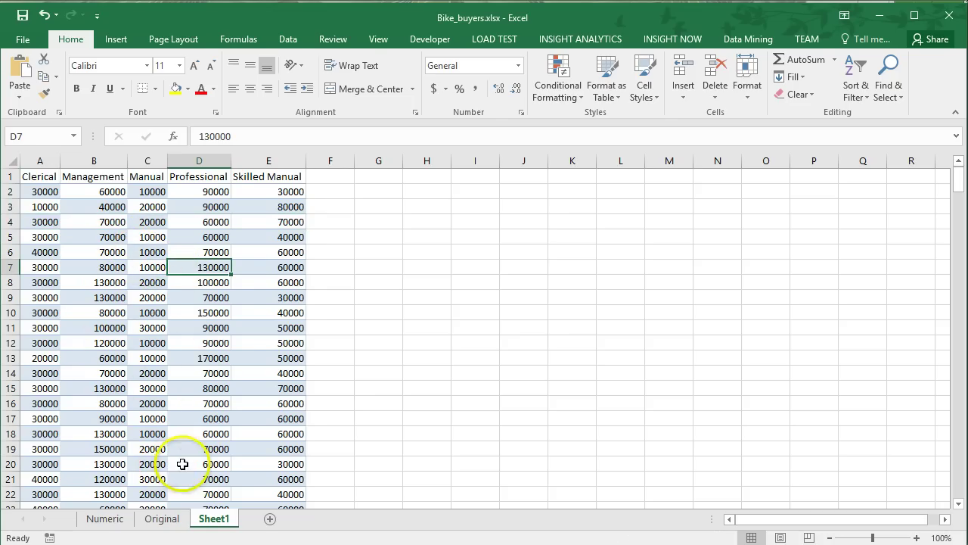
{"action": "left_click_drag", "start_coordinate": [265, 177], "coordinate": [17, 170]}
{"action": "left_click", "coordinate": [182, 238]}
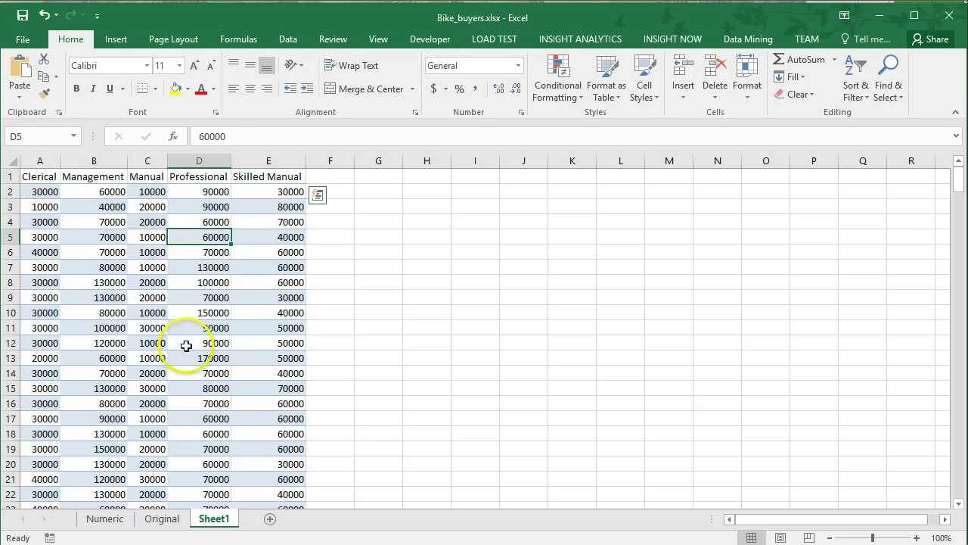
{"action": "left_click", "coordinate": [103, 519]}
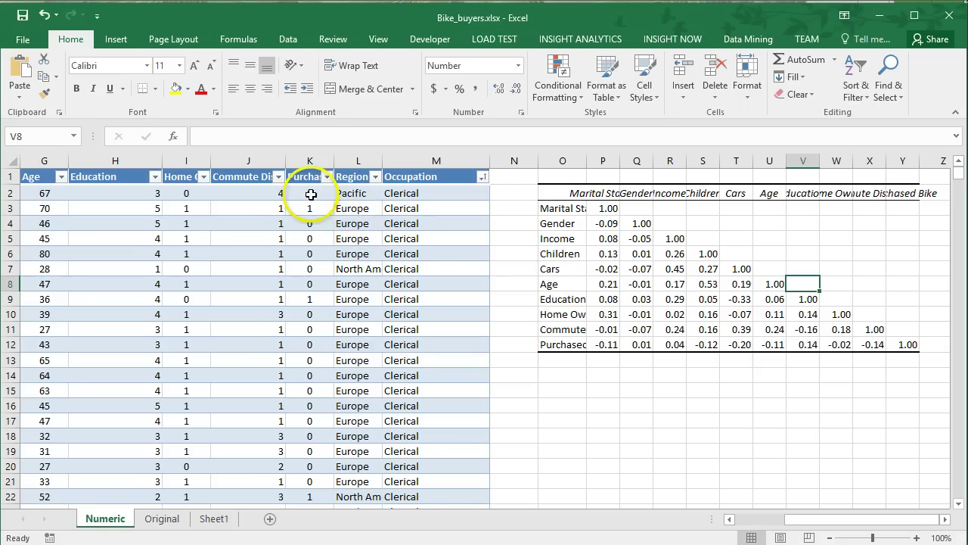
- Sort the bike data by Region A to Z and copy Europe's Purchased values
{"action": "left_click", "coordinate": [374, 176]}
{"action": "left_click", "coordinate": [337, 193]}
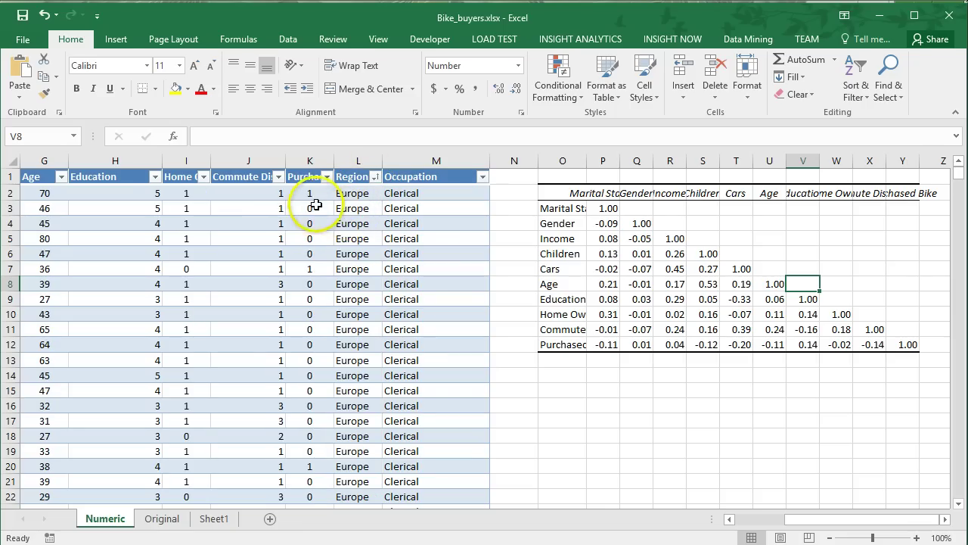
{"action": "left_click_drag", "start_coordinate": [314, 195], "coordinate": [306, 269]}
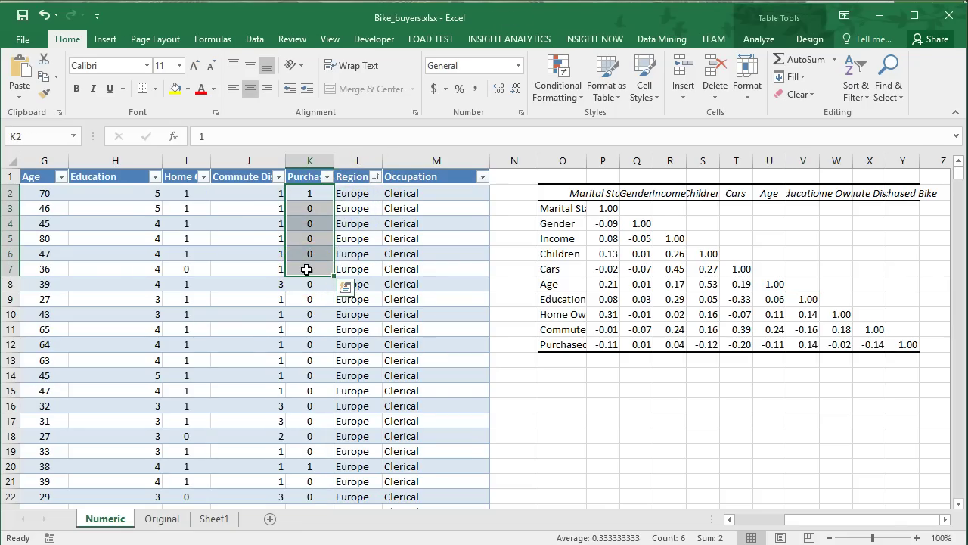
{"action": "key", "text": "shift+Down"}
{"action": "key", "text": "shift+Down"}
{"action": "key", "text": "shift+Down"}
{"action": "key", "text": "shift+Down"}
{"action": "key", "text": "shift+Down"}
{"action": "key", "text": "shift+Down"}
{"action": "key", "text": "shift+Down"}
{"action": "key", "text": "shift+Down"}
{"action": "key", "text": "shift+Down"}
{"action": "key", "text": "shift+Down"}
{"action": "key", "text": "shift+Down"}
{"action": "key", "text": "shift+Down"}
{"action": "key", "text": "shift+Down"}
{"action": "key", "text": "shift+Down"}
{"action": "key", "text": "shift+Down"}
{"action": "key", "text": "shift+Down"}
{"action": "key", "text": "shift+Down"}
{"action": "key", "text": "shift+Down"}
{"action": "key", "text": "shift+Down"}
{"action": "key", "text": "shift+Down"}
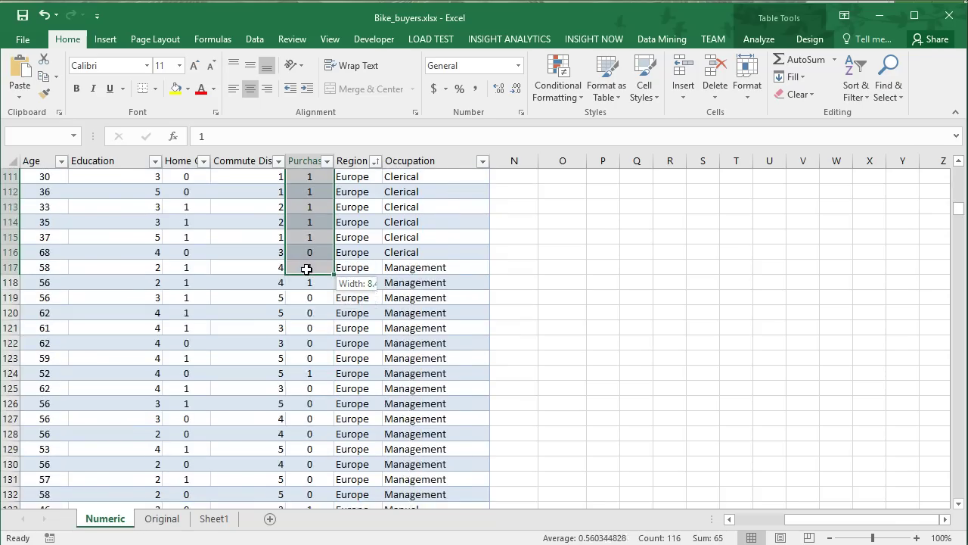
{"action": "key", "text": "shift+Down"}
{"action": "key", "text": "shift+Down"}
{"action": "key", "text": "shift+Down"}
{"action": "key", "text": "shift+Down"}
{"action": "key", "text": "shift+Down"}
{"action": "key", "text": "shift+Down"}
{"action": "key", "text": "shift+Down"}
{"action": "key", "text": "shift+Down"}
{"action": "key", "text": "shift+Down"}
{"action": "key", "text": "shift+Down"}
{"action": "key", "text": "shift+Down"}
{"action": "key", "text": "shift+Down"}
{"action": "key", "text": "shift+Down"}
{"action": "key", "text": "shift+Down"}
{"action": "key", "text": "shift+Down"}
{"action": "key", "text": "shift+Down"}
{"action": "key", "text": "shift+Down"}
{"action": "key", "text": "shift+Down"}
{"action": "key", "text": "shift+Down"}
{"action": "key", "text": "shift+Down"}
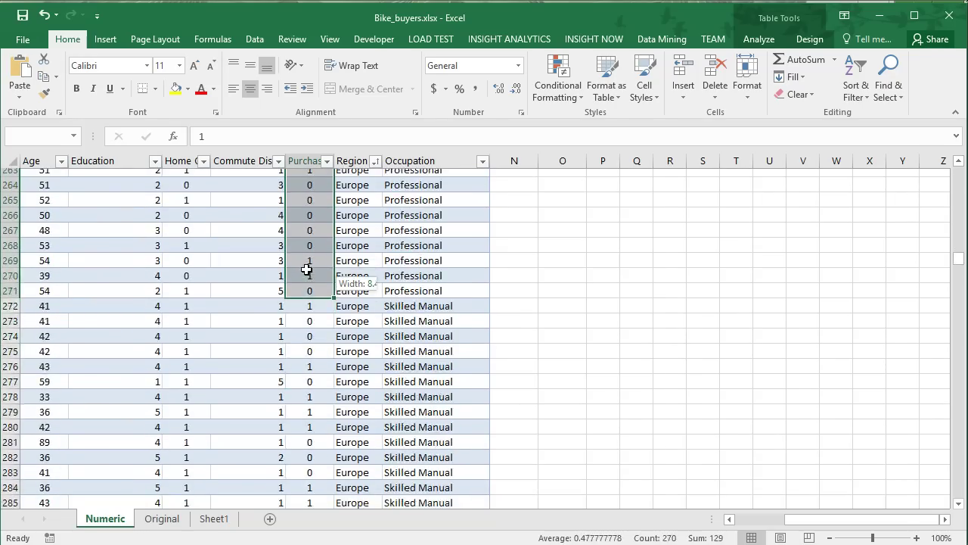
{"action": "key", "text": "shift+Down"}
{"action": "key", "text": "shift+Down"}
{"action": "key", "text": "shift+Down"}
{"action": "key", "text": "shift+Down"}
{"action": "key", "text": "shift+Down"}
{"action": "key", "text": "shift+Down"}
{"action": "key", "text": "shift+Down"}
{"action": "key", "text": "shift+Down"}
{"action": "key", "text": "shift+Down"}
{"action": "key", "text": "shift+Down"}
{"action": "key", "text": "shift+Down"}
{"action": "key", "text": "shift+Down"}
{"action": "key", "text": "shift+Down"}
{"action": "key", "text": "shift+Down"}
{"action": "key", "text": "shift+Down"}
{"action": "key", "text": "shift+Down"}
{"action": "key", "text": "shift+Down"}
{"action": "key", "text": "shift+Down"}
{"action": "key", "text": "shift+Down"}
{"action": "key", "text": "shift+Down"}
{"action": "scroll", "coordinate": [306, 270], "scroll_direction": "up", "scroll_amount": 7}
{"action": "left_click", "coordinate": [306, 269], "text": "shift"}
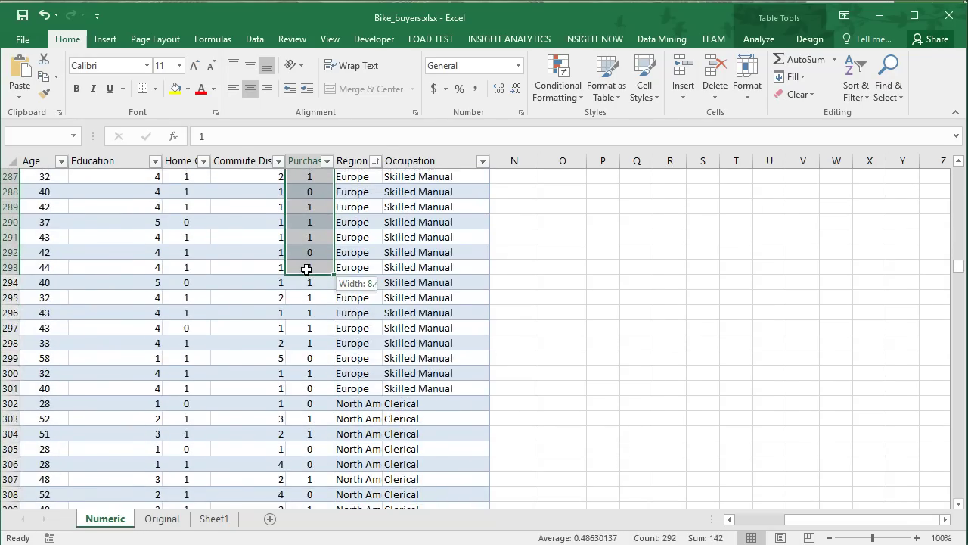
{"action": "key", "text": "shift+Down"}
{"action": "key", "text": "shift+Down"}
{"action": "key", "text": "shift+Down"}
{"action": "key", "text": "shift+Down"}
{"action": "key", "text": "shift+Down"}
{"action": "key", "text": "shift+Down"}
{"action": "key", "text": "shift+Down"}
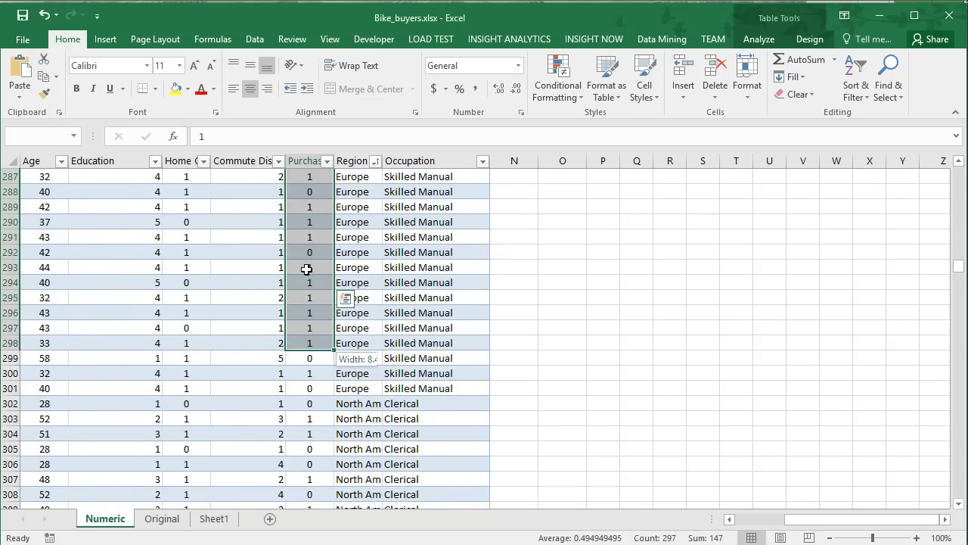
{"action": "key", "text": "shift+Down"}
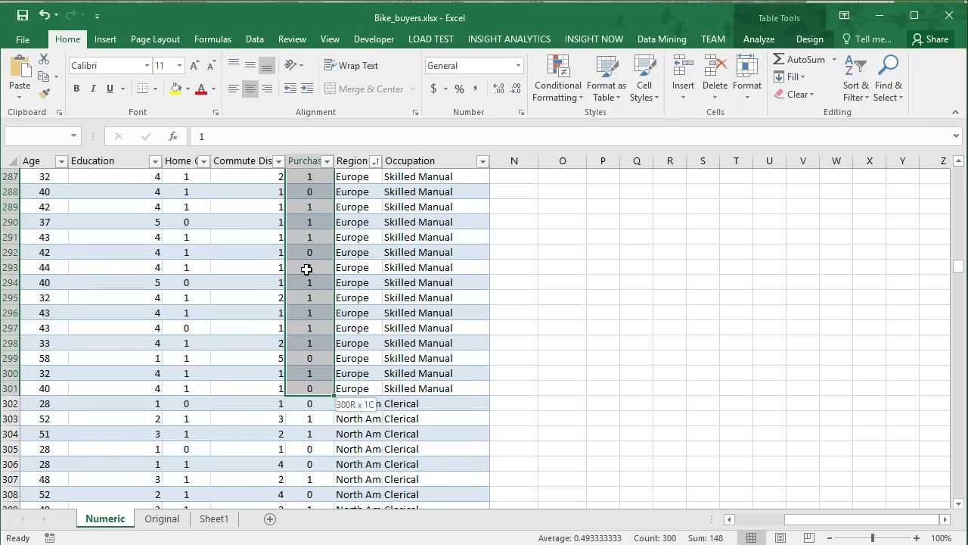
{"action": "key", "text": "ctrl+c"}
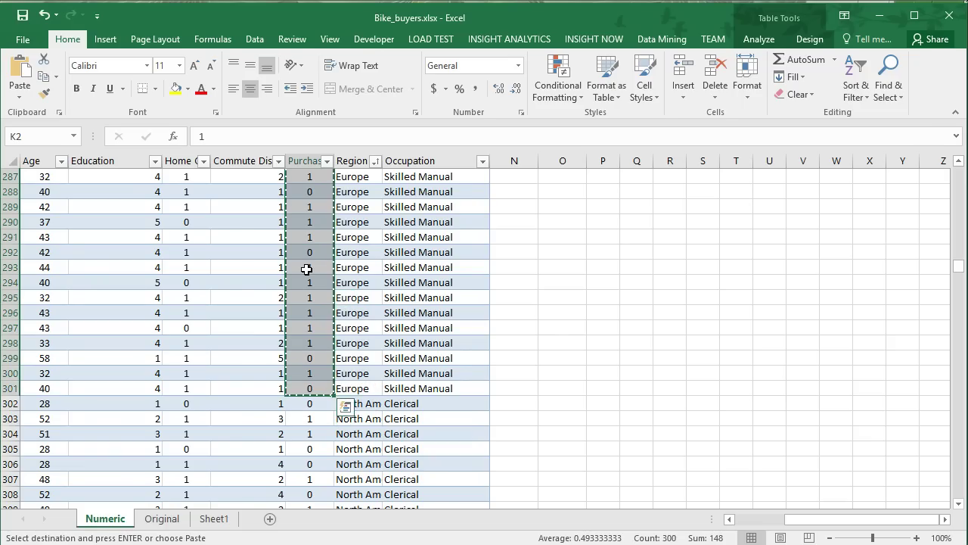
- Paste Europe's Purchased values into Sheet1 at G2 and head column G 'Europe'
{"action": "left_click", "coordinate": [213, 518]}
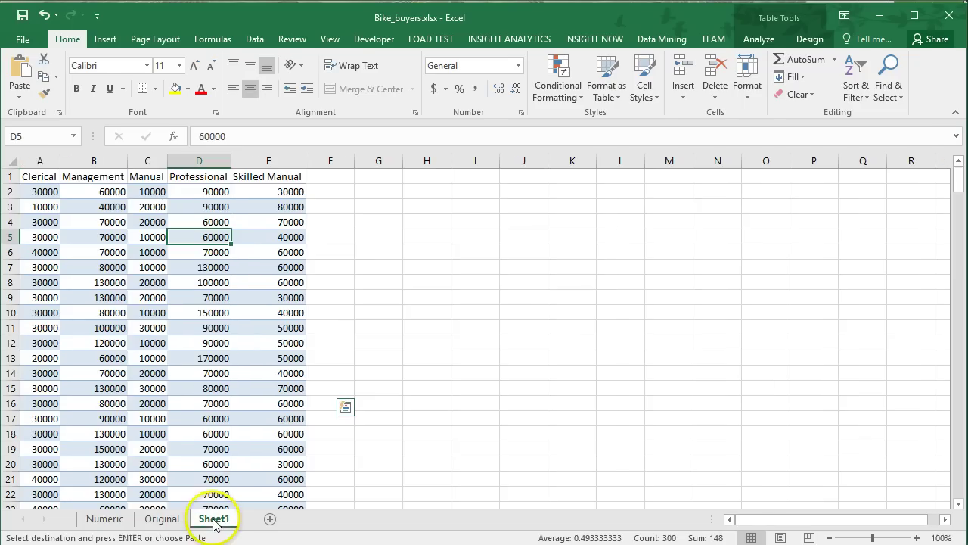
{"action": "left_click", "coordinate": [378, 192]}
{"action": "key", "text": "ctrl+v"}
{"action": "left_click", "coordinate": [378, 175]}
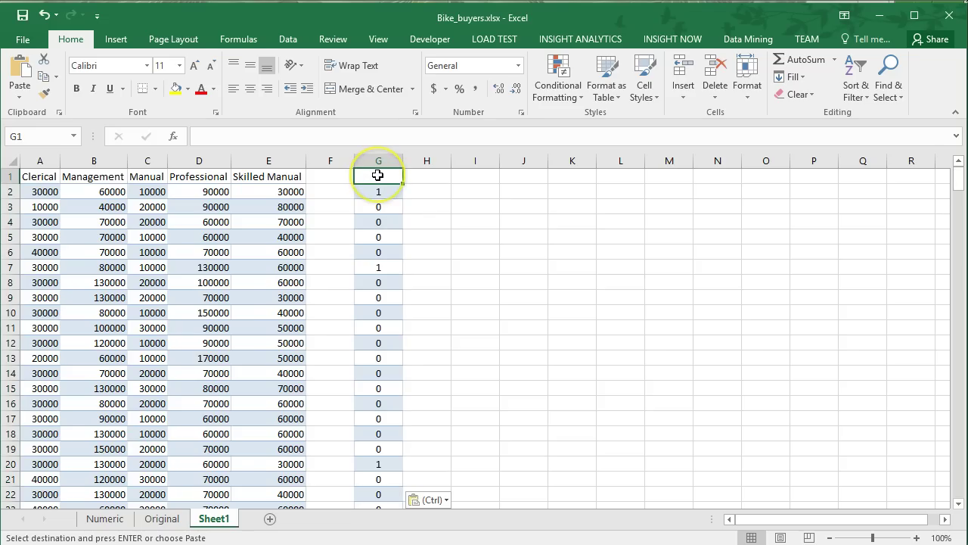
{"action": "type", "text": "Europe"}
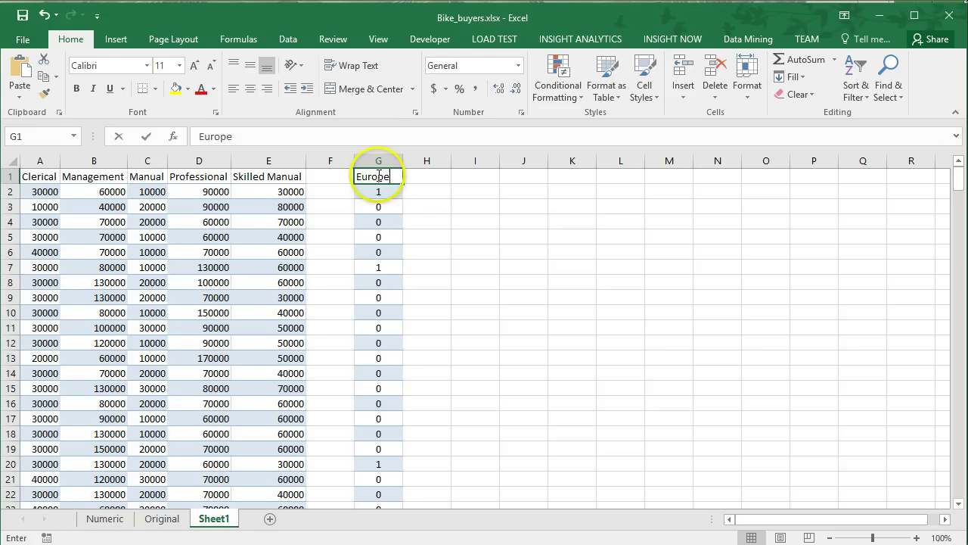
{"action": "key", "text": "Tab"}
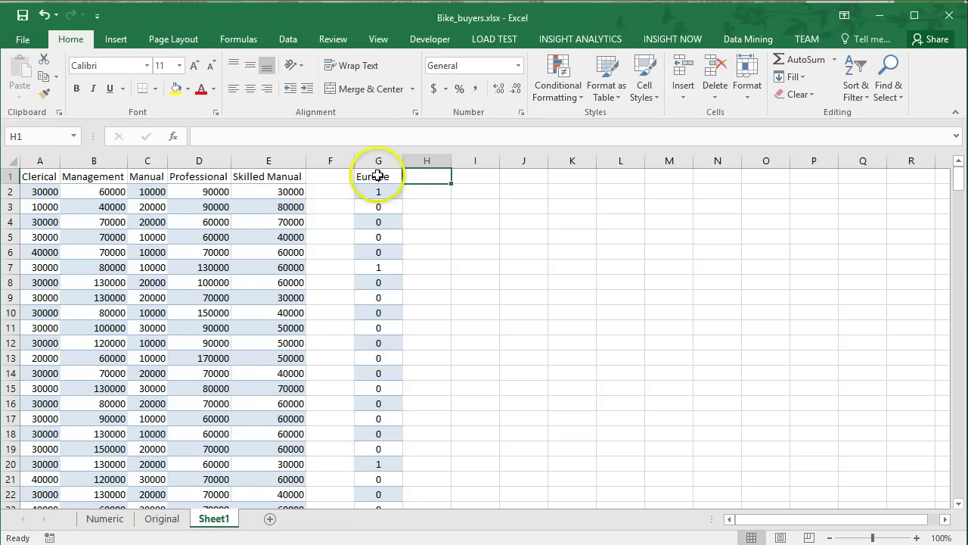
- Rename Sheet1 to 'Categorial'
{"action": "double_click", "coordinate": [213, 519]}
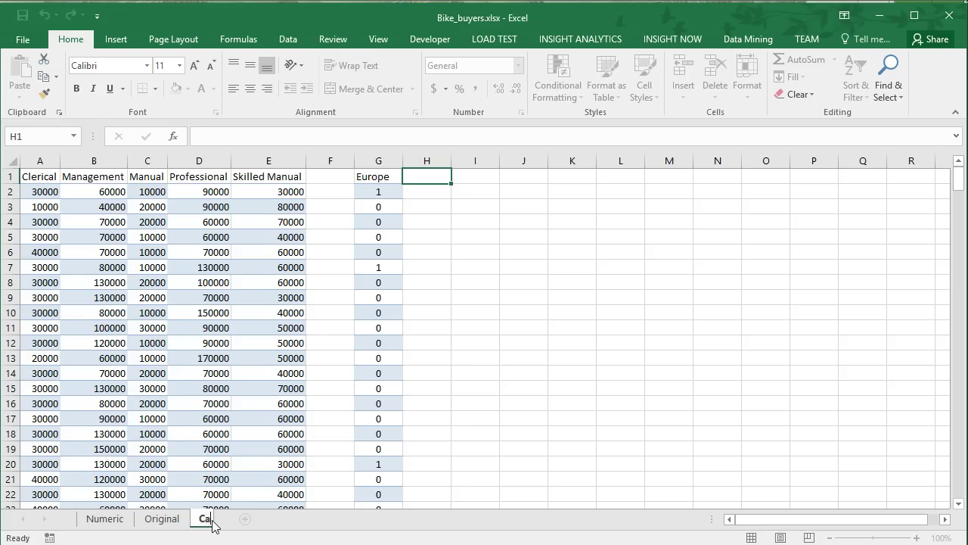
{"action": "type", "text": "Categori"}
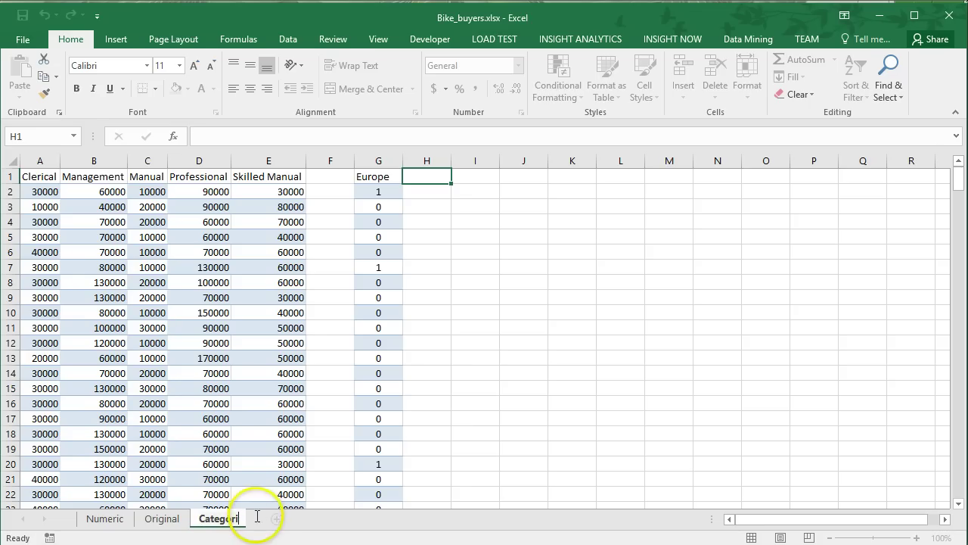
{"action": "type", "text": "al"}
{"action": "key", "text": "Return"}
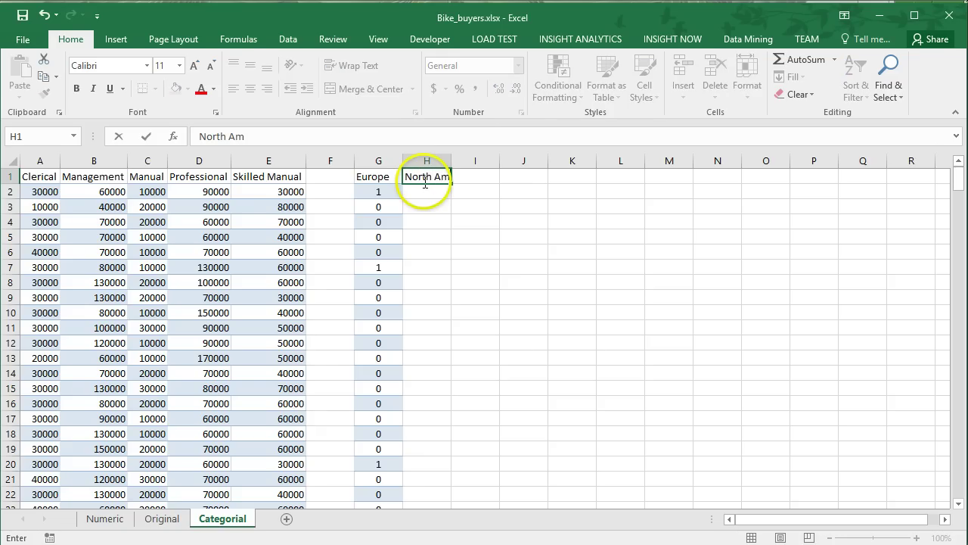
- Add the headings 'North America' in H1 and 'Pacfic' in I1
{"action": "left_click", "coordinate": [425, 184]}
{"action": "type", "text": "North America"}
{"action": "key", "text": "Tab"}
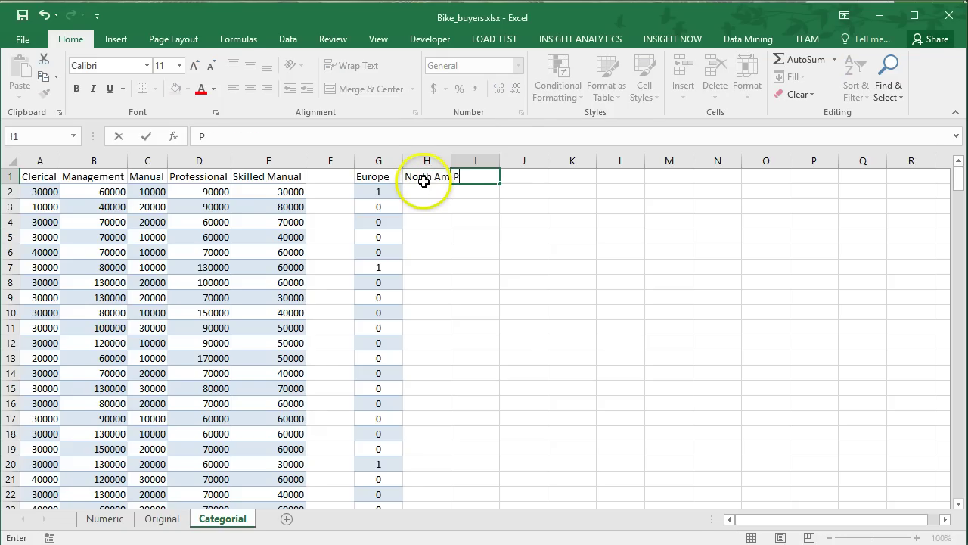
{"action": "key", "text": "Return"}
{"action": "left_click", "coordinate": [426, 189]}
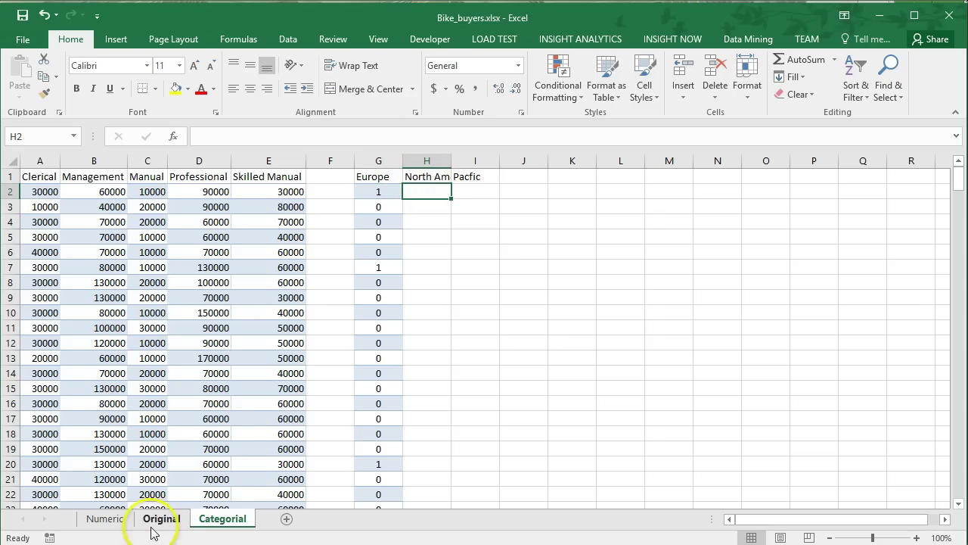
- Copy North America's Purchased values K302:K809 from Numeric into Categorial column H from H2
{"action": "left_click", "coordinate": [106, 520]}
{"action": "left_click_drag", "start_coordinate": [162, 521], "coordinate": [83, 521]}
{"action": "left_click", "coordinate": [162, 520]}
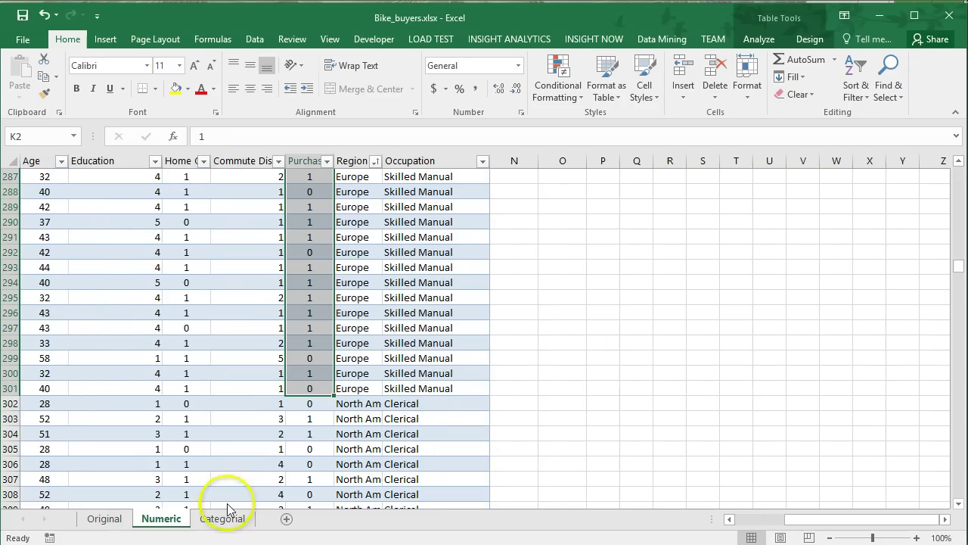
{"action": "left_click", "coordinate": [321, 405]}
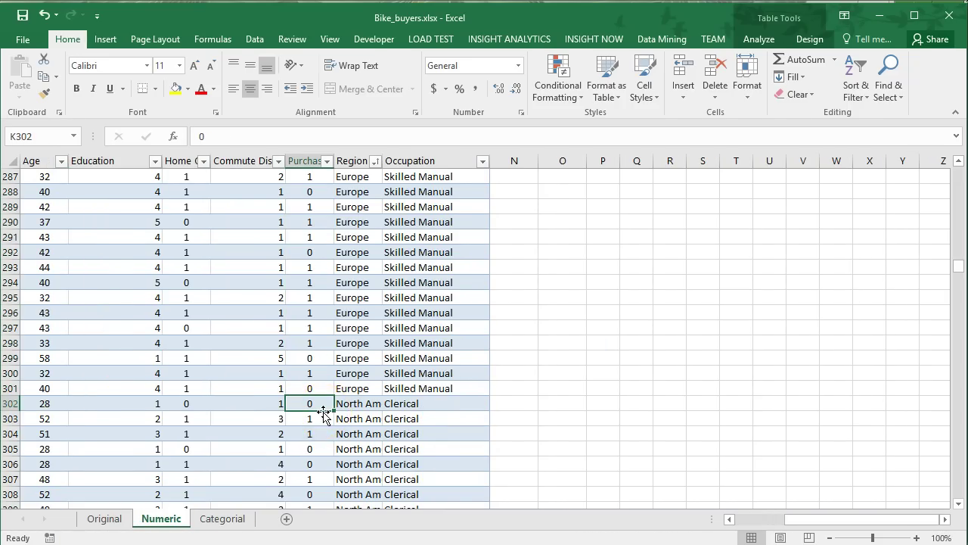
{"action": "scroll", "coordinate": [323, 412], "scroll_direction": "down", "scroll_amount": 20}
{"action": "left_click_drag", "start_coordinate": [323, 412], "coordinate": [324, 420]}
{"action": "scroll", "coordinate": [323, 413], "scroll_direction": "down", "scroll_amount": 20}
{"action": "scroll", "coordinate": [322, 413], "scroll_direction": "down", "scroll_amount": 20}
{"action": "scroll", "coordinate": [323, 412], "scroll_direction": "down", "scroll_amount": 20}
{"action": "scroll", "coordinate": [323, 412], "scroll_direction": "down", "scroll_amount": 20}
{"action": "scroll", "coordinate": [323, 412], "scroll_direction": "down", "scroll_amount": 7}
{"action": "key", "text": "ctrl+c"}
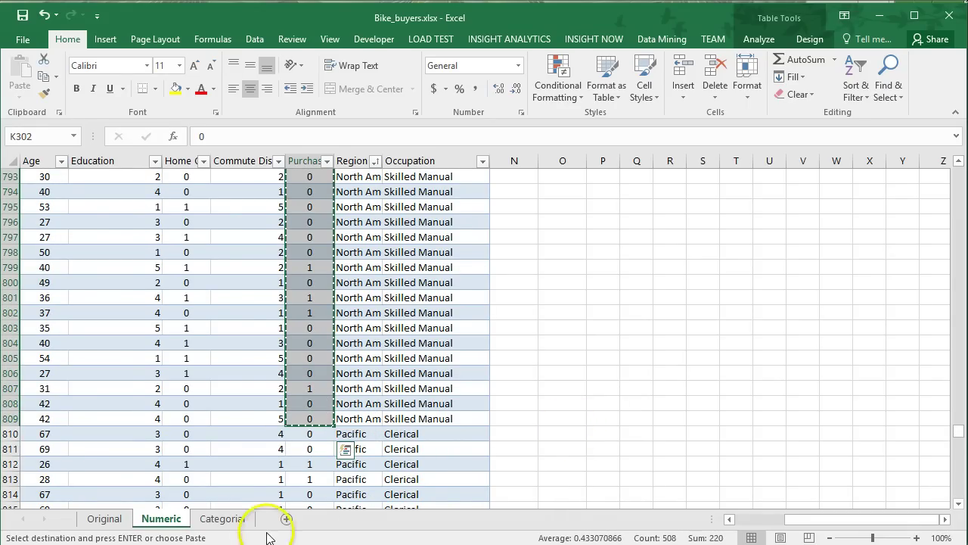
{"action": "left_click", "coordinate": [223, 518]}
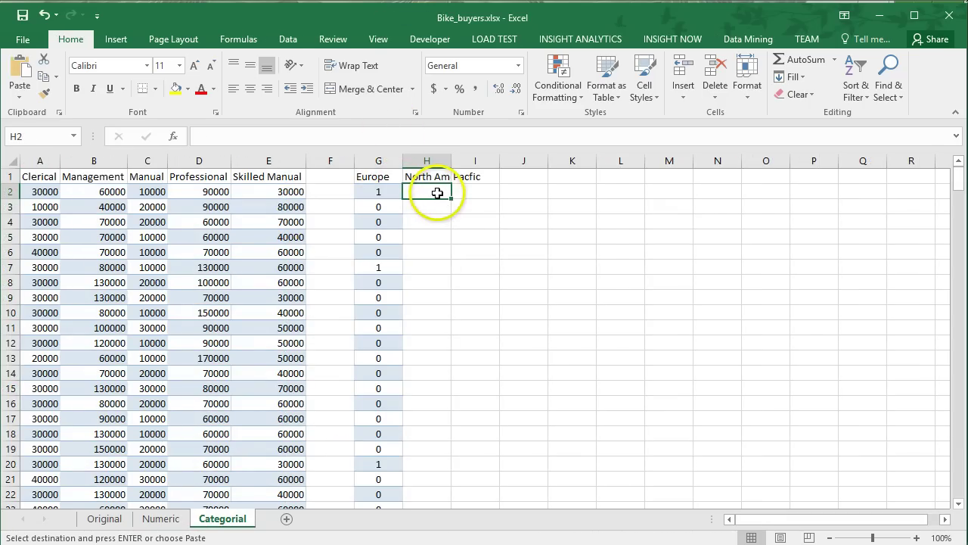
{"action": "key", "text": "ctrl+v"}
- Copy Pacific's Purchased values from K810 to the last row into Categorial cell I2
{"action": "left_click", "coordinate": [161, 519]}
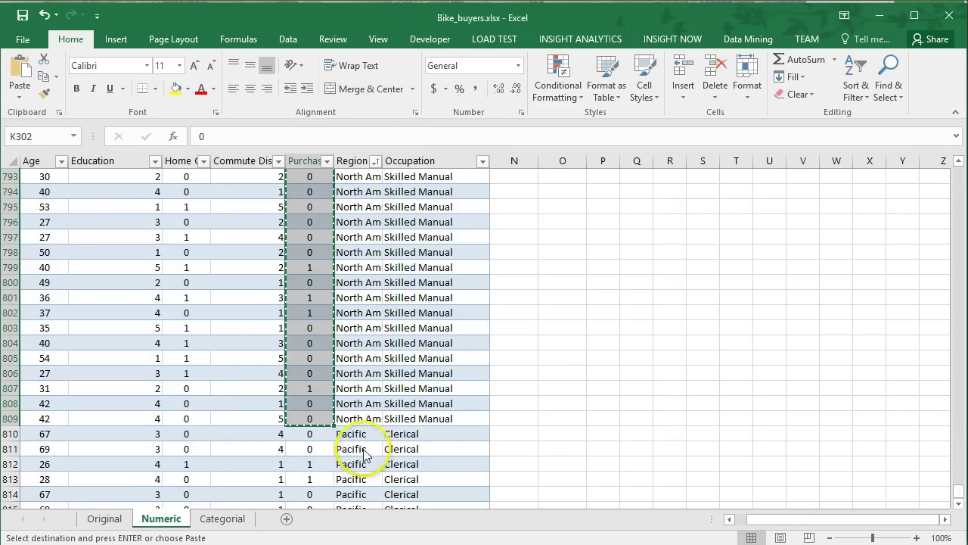
{"action": "left_click", "coordinate": [315, 434]}
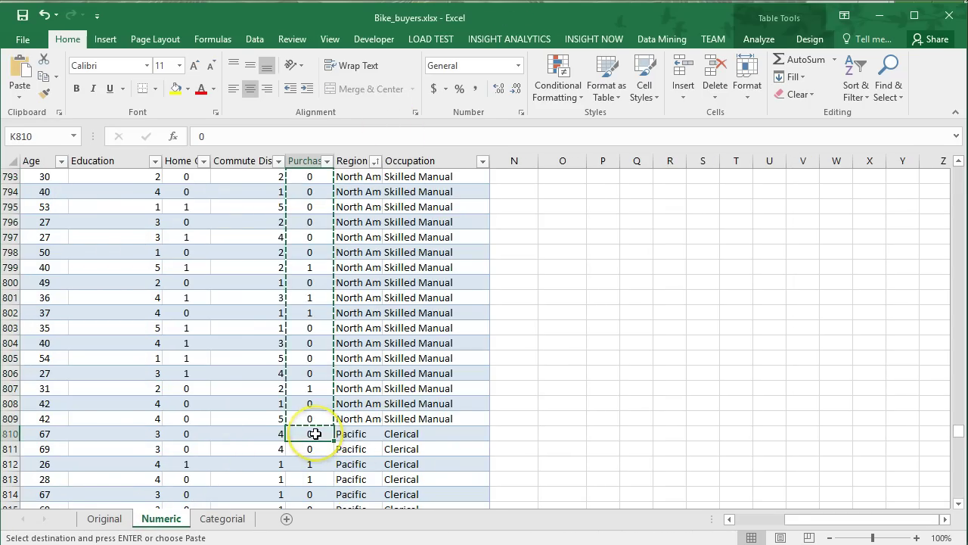
{"action": "key", "text": "ctrl+shift+Down"}
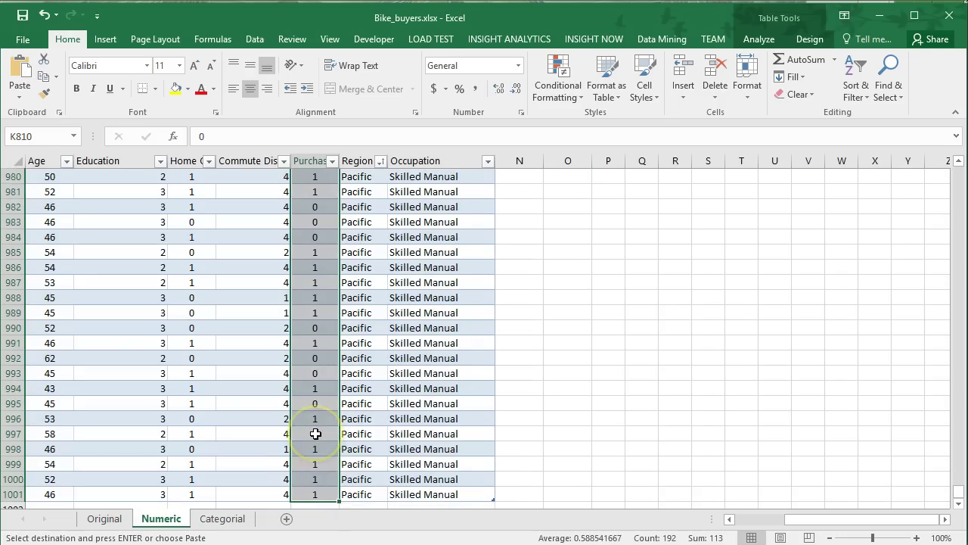
{"action": "left_click", "coordinate": [224, 519]}
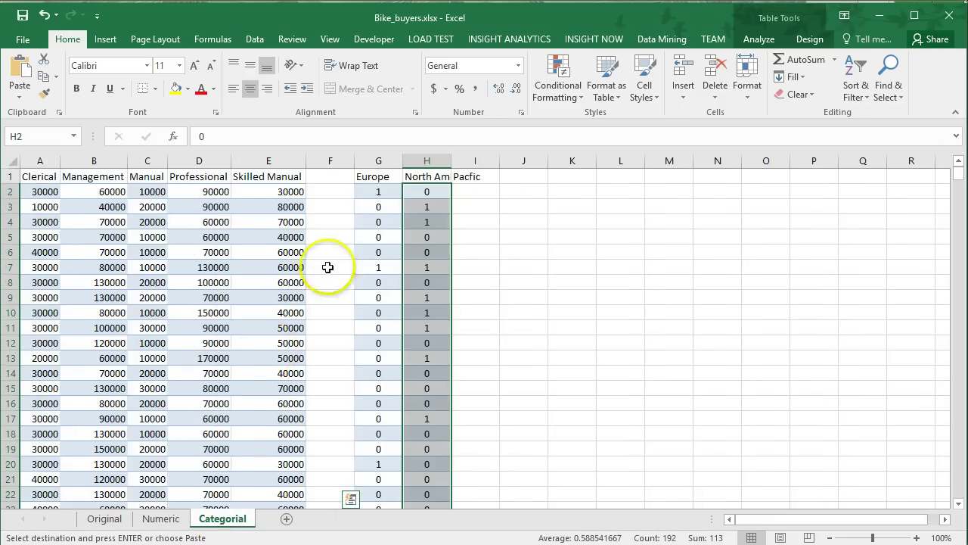
{"action": "left_click", "coordinate": [472, 190]}
{"action": "key", "text": "ctrl+v"}
{"action": "left_click", "coordinate": [568, 224]}
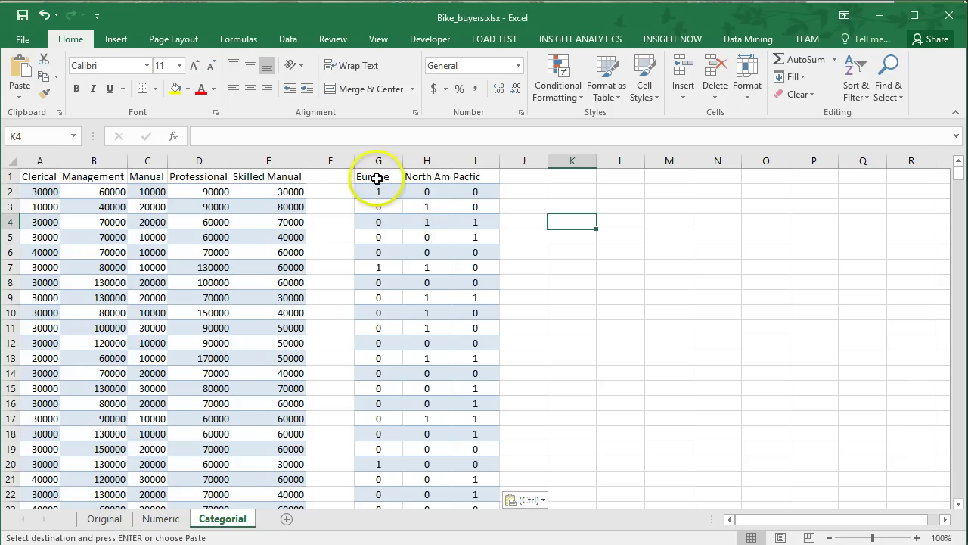
{"action": "left_click", "coordinate": [428, 176]}
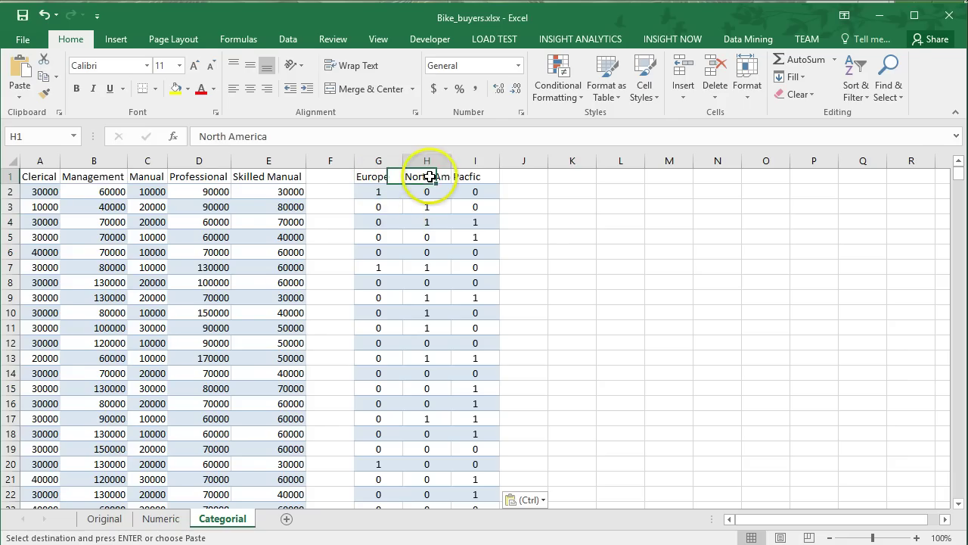
{"action": "left_click", "coordinate": [472, 175]}
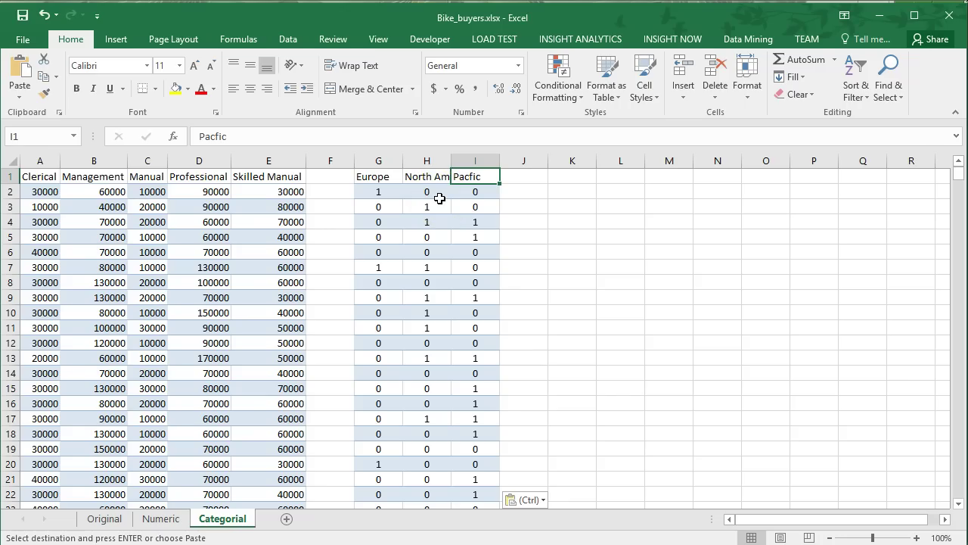
- Back on the Numeric sheet, move to column A and step through the first Europe records
{"action": "left_click", "coordinate": [161, 518]}
{"action": "left_click", "coordinate": [192, 238]}
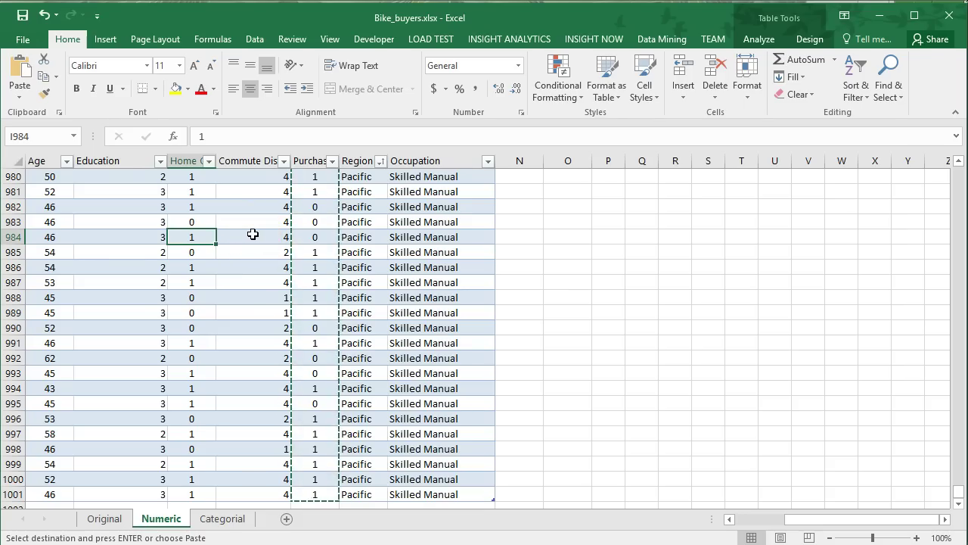
{"action": "left_click", "coordinate": [173, 268]}
{"action": "key", "text": "Home"}
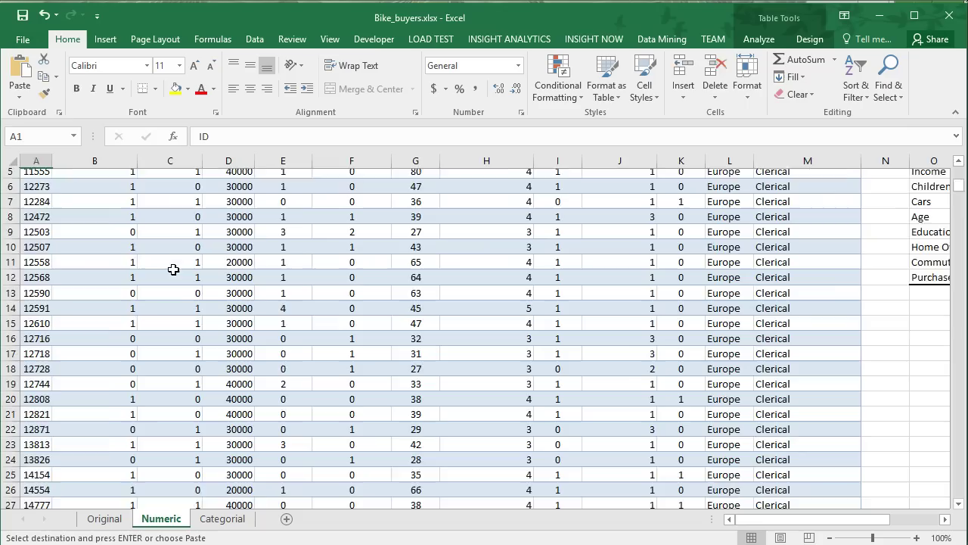
{"action": "key", "text": "Down"}
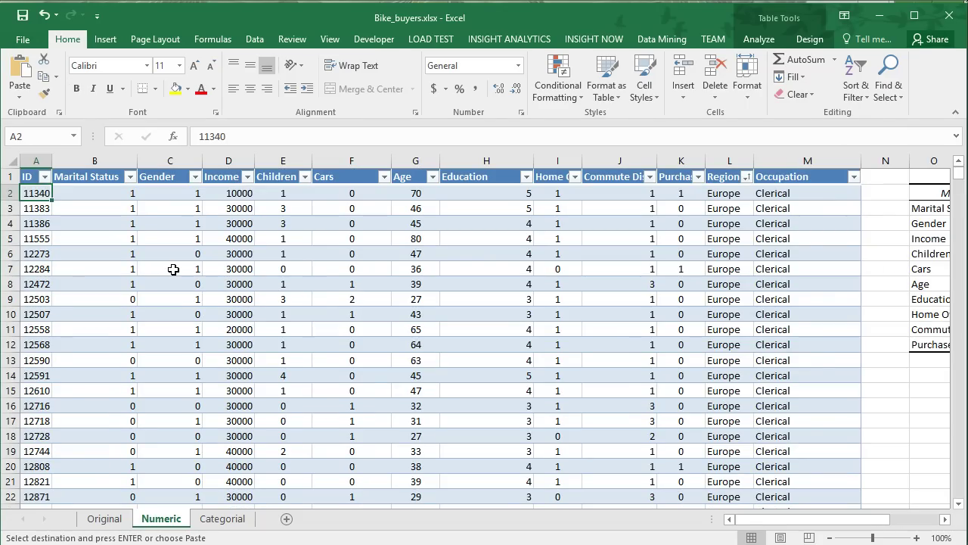
{"action": "key", "text": "Down"}
{"action": "key", "text": "Right"}
{"action": "key", "text": "Right"}
{"action": "key", "text": "Right"}
{"action": "key", "text": "Right"}
{"action": "key", "text": "Right"}
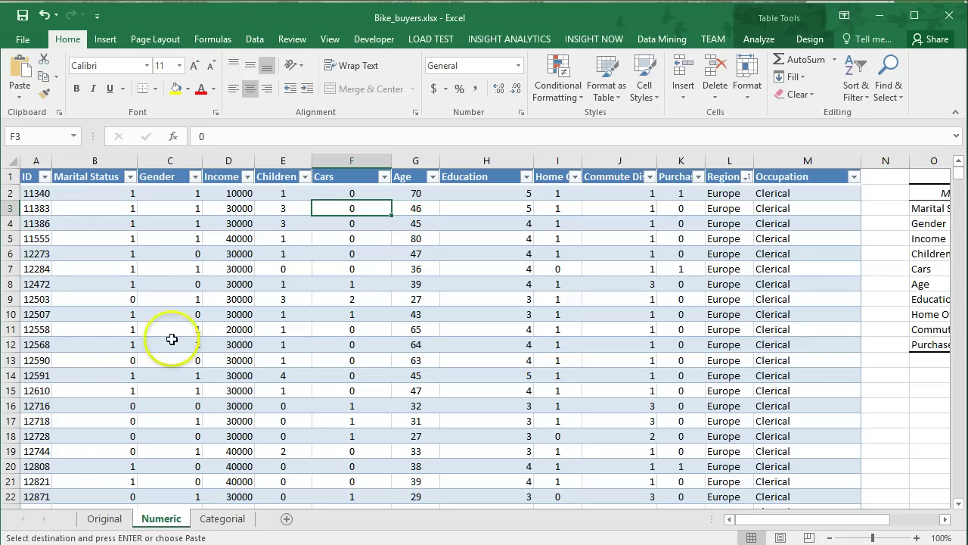
- From the Categorial sheet, start Anova: Single Factor via Data Analysis
{"action": "left_click", "coordinate": [222, 519]}
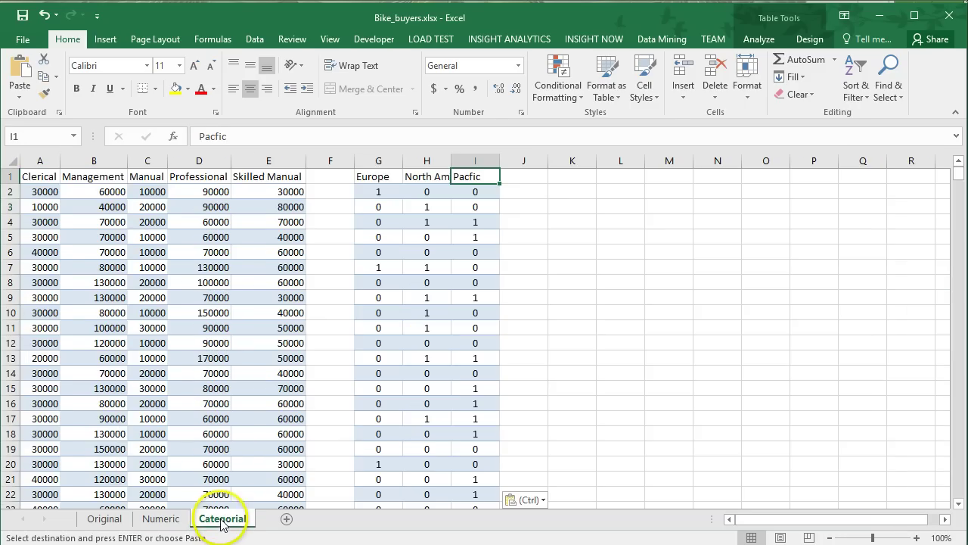
{"action": "left_click", "coordinate": [381, 193]}
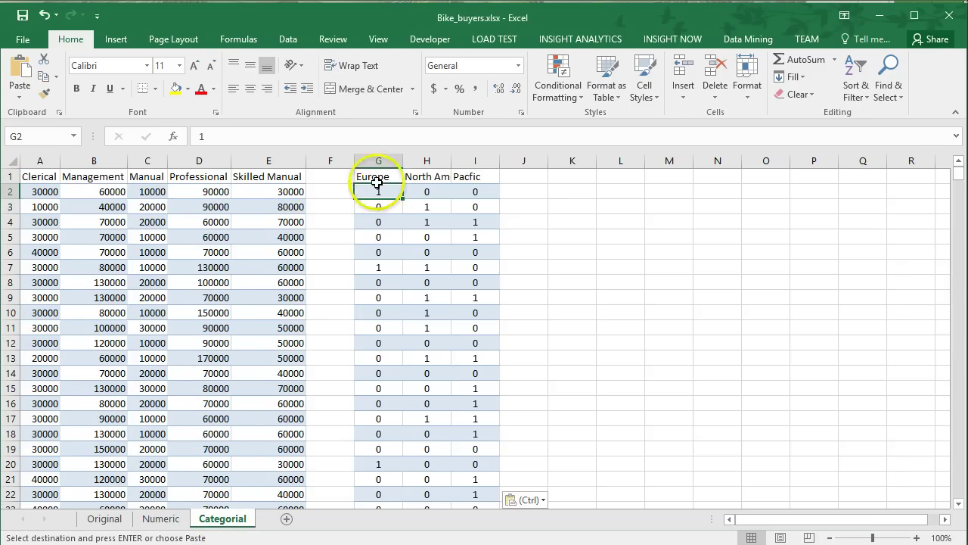
{"action": "left_click", "coordinate": [303, 42]}
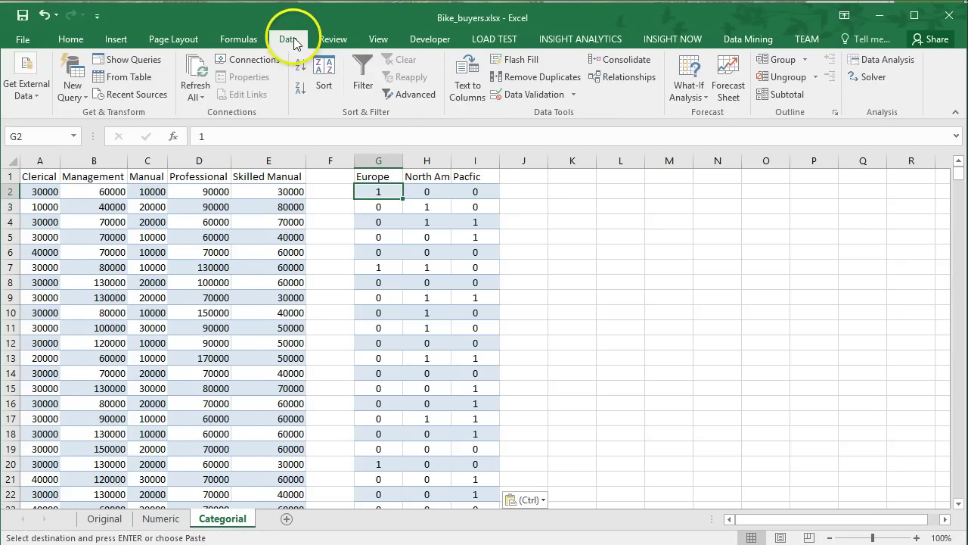
{"action": "left_click", "coordinate": [896, 65]}
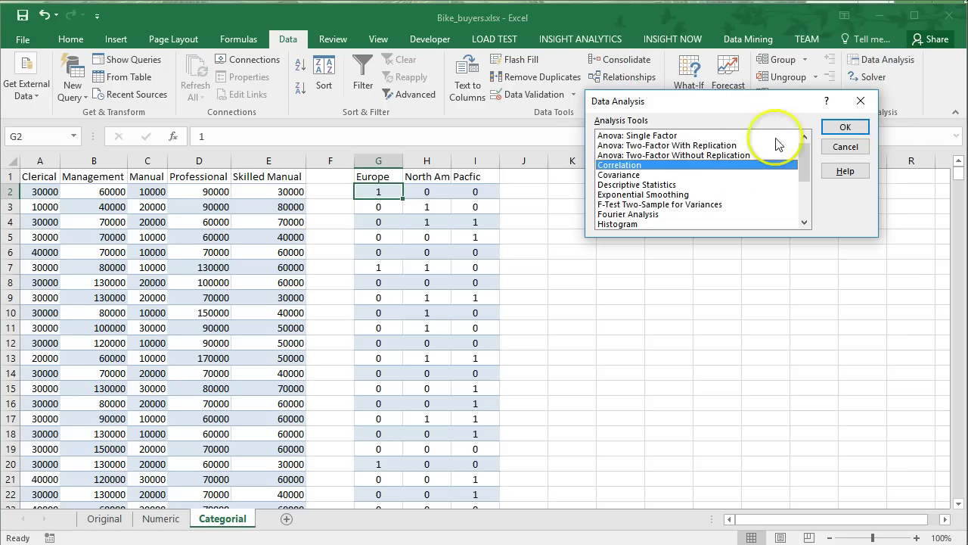
{"action": "left_click", "coordinate": [627, 136]}
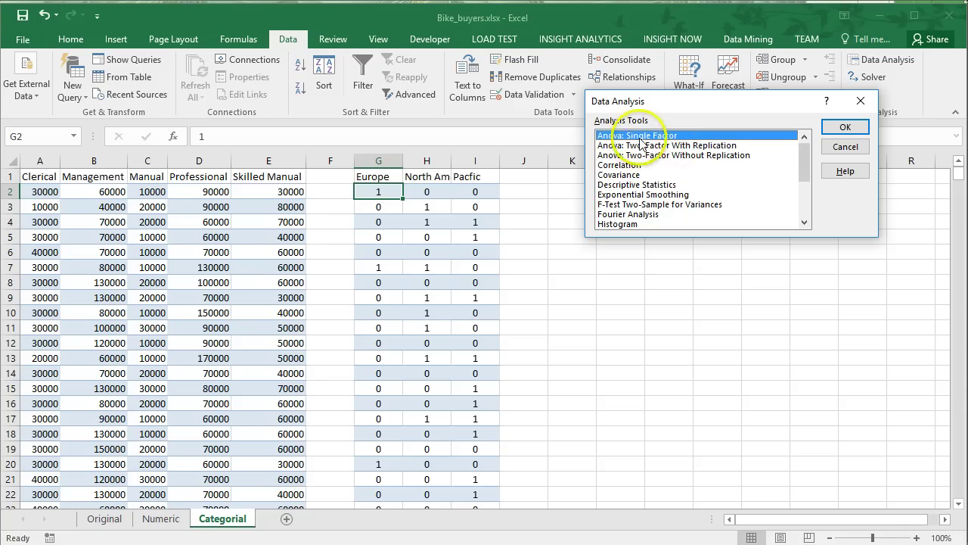
{"action": "left_click", "coordinate": [847, 126]}
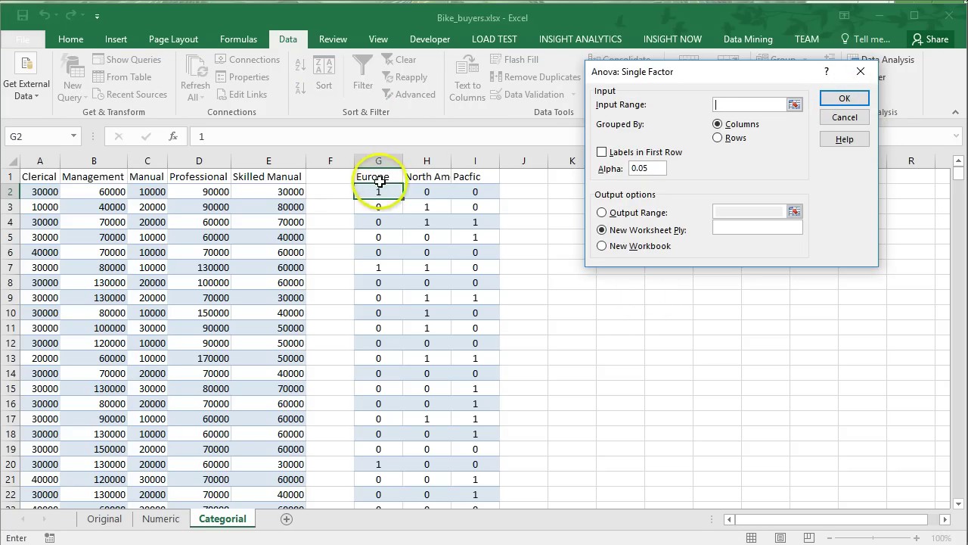
- Set the ANOVA input range to the region columns G1:I509 and tick Labels in First Row
{"action": "left_click_drag", "start_coordinate": [378, 179], "coordinate": [475, 505]}
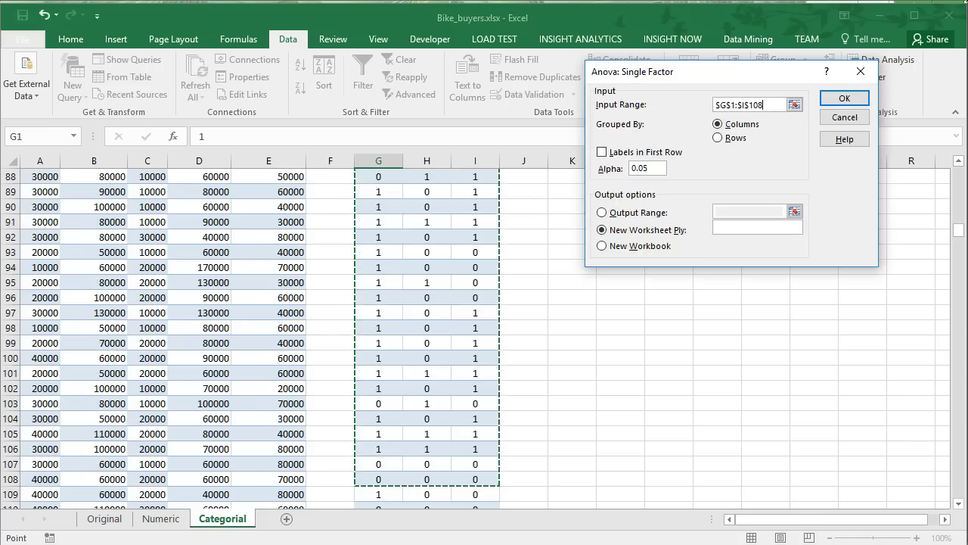
{"action": "key", "text": "ctrl+shift+Down"}
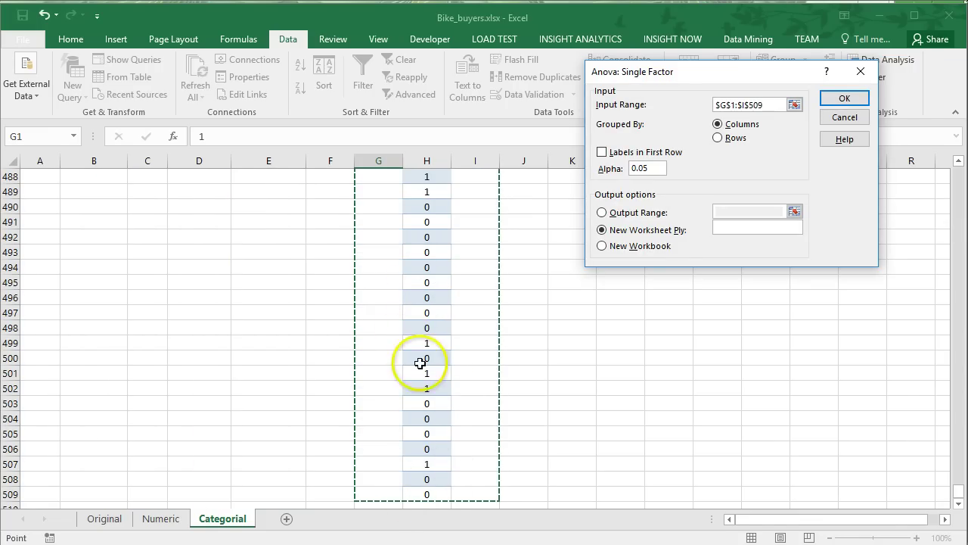
{"action": "scroll", "coordinate": [414, 478], "scroll_direction": "up", "scroll_amount": 20}
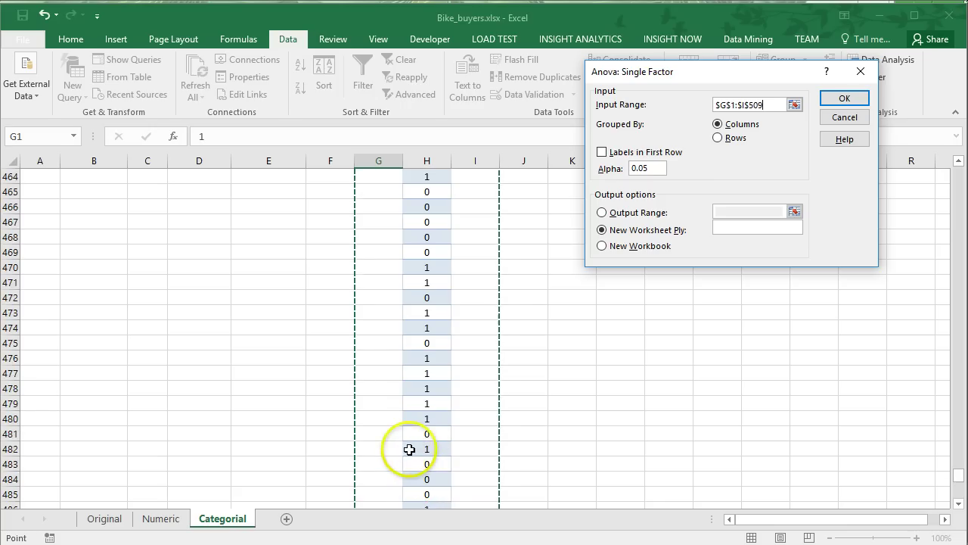
{"action": "scroll", "coordinate": [390, 371], "scroll_direction": "up", "scroll_amount": 20}
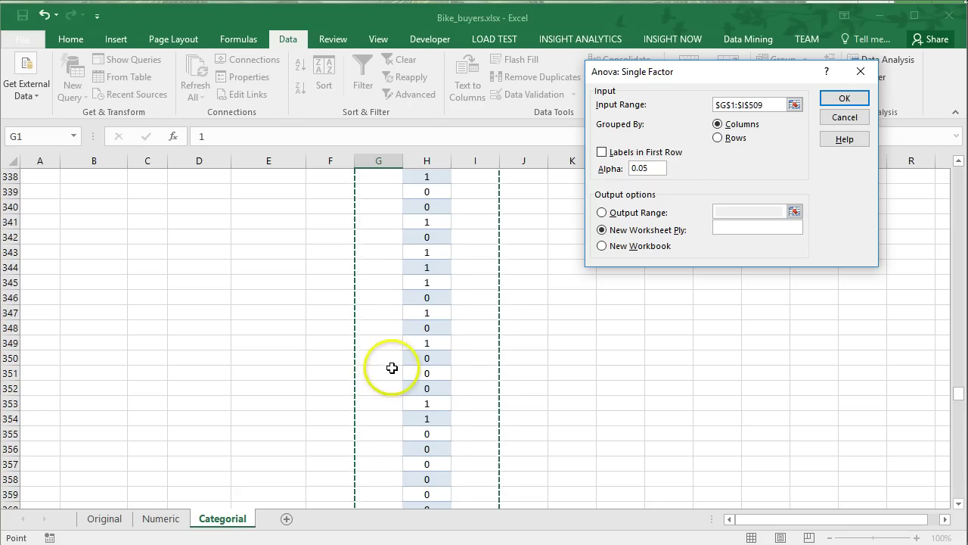
{"action": "scroll", "coordinate": [393, 365], "scroll_direction": "up", "scroll_amount": 20}
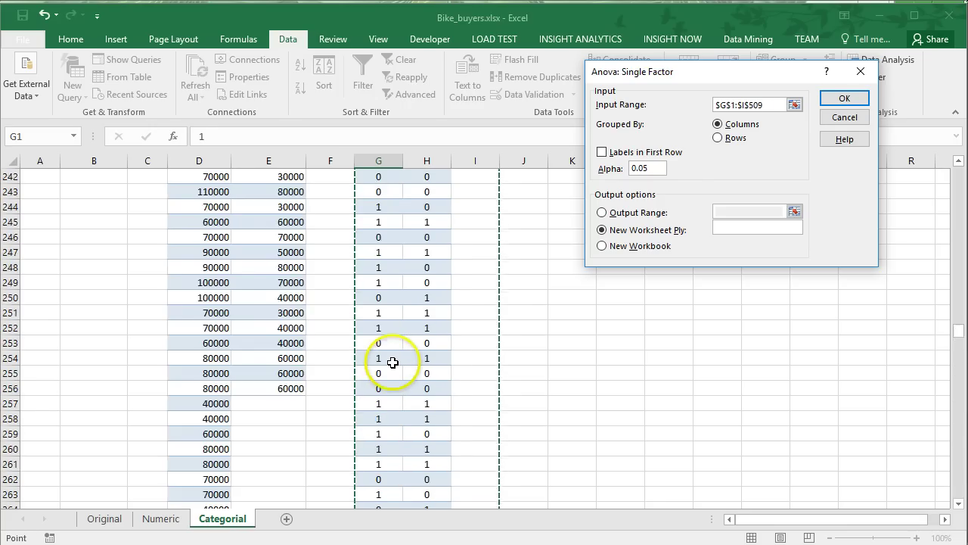
{"action": "scroll", "coordinate": [391, 358], "scroll_direction": "up", "scroll_amount": 20}
{"action": "left_click", "coordinate": [602, 152]}
{"action": "scroll", "coordinate": [492, 277], "scroll_direction": "up", "scroll_amount": 7}
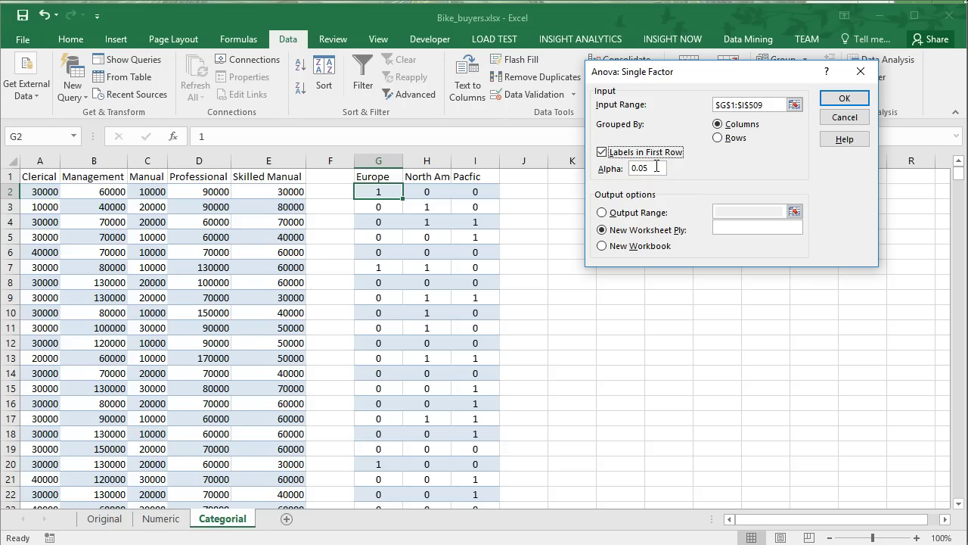
- Send the ANOVA output to this sheet starting at cell K2
{"action": "left_click", "coordinate": [603, 214]}
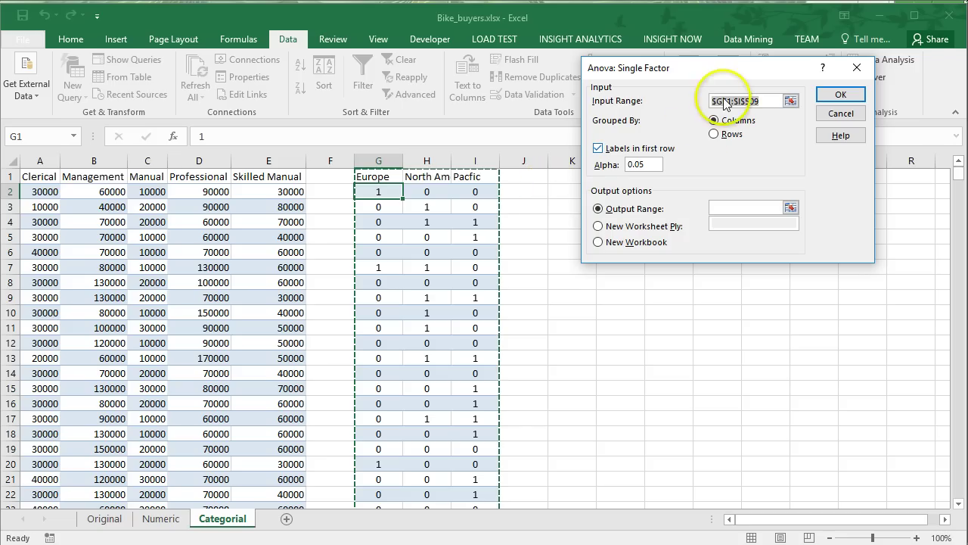
{"action": "mouse_move", "coordinate": [759, 101]}
{"action": "left_mouse_down"}
{"action": "mouse_move", "coordinate": [714, 103]}
{"action": "mouse_move", "coordinate": [770, 106]}
{"action": "left_mouse_up"}
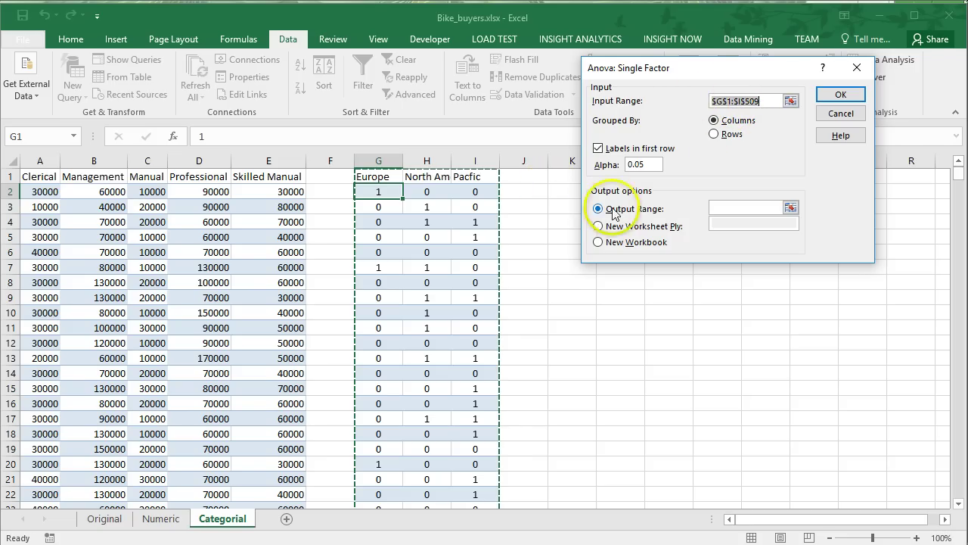
{"action": "left_click", "coordinate": [743, 206]}
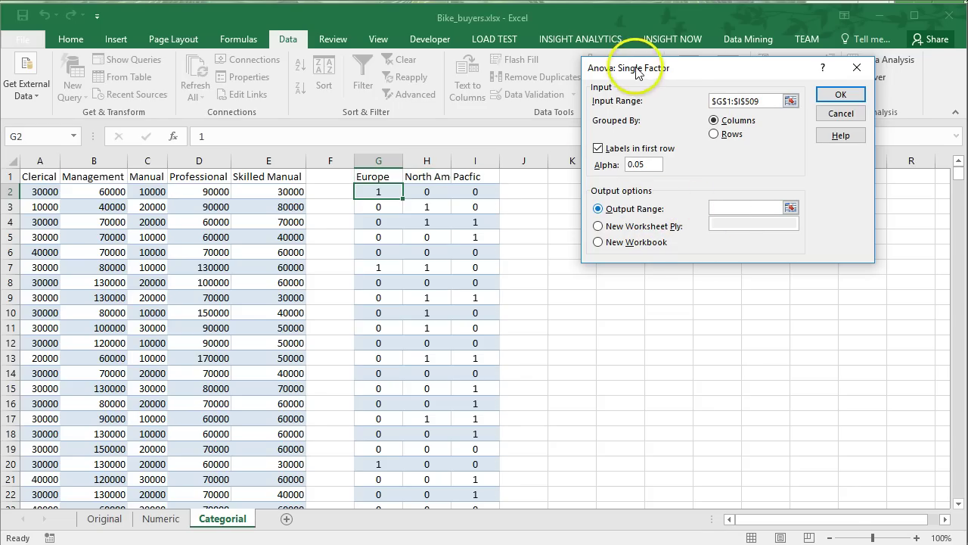
{"action": "left_click_drag", "start_coordinate": [637, 68], "coordinate": [804, 70]}
{"action": "left_click", "coordinate": [572, 191]}
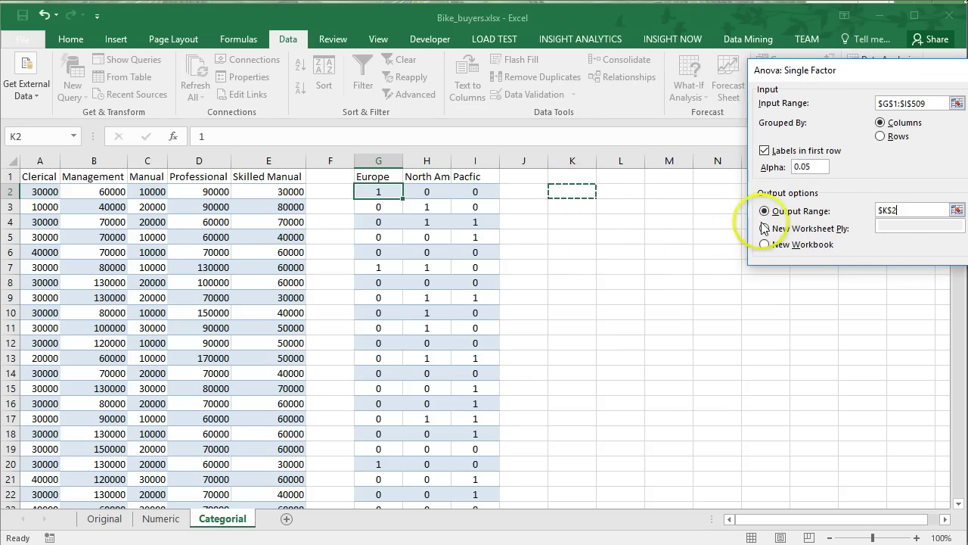
- Correct the input range to $G$1:$I$509 and run the ANOVA
{"action": "left_click", "coordinate": [887, 101]}
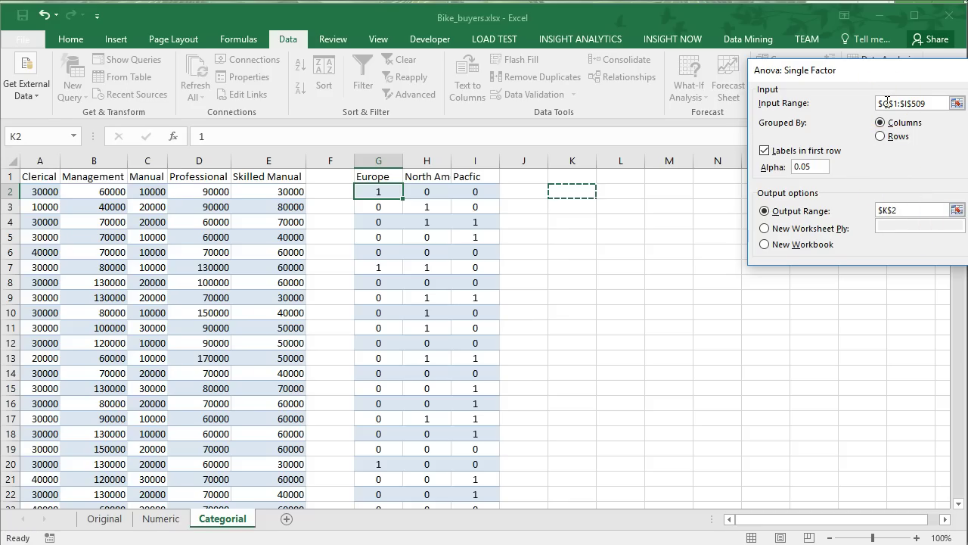
{"action": "left_click", "coordinate": [886, 115]}
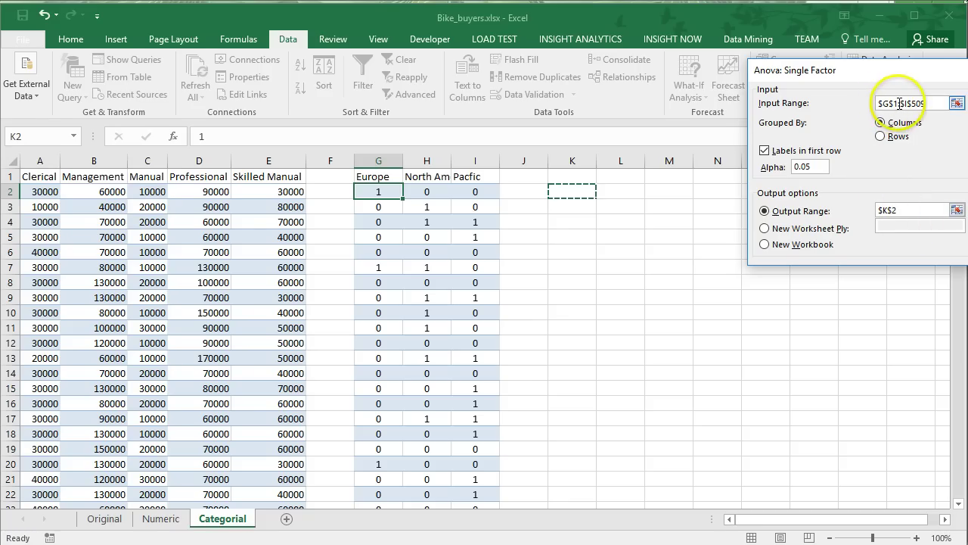
{"action": "key", "text": "BackSpace"}
{"action": "type", "text": "G"}
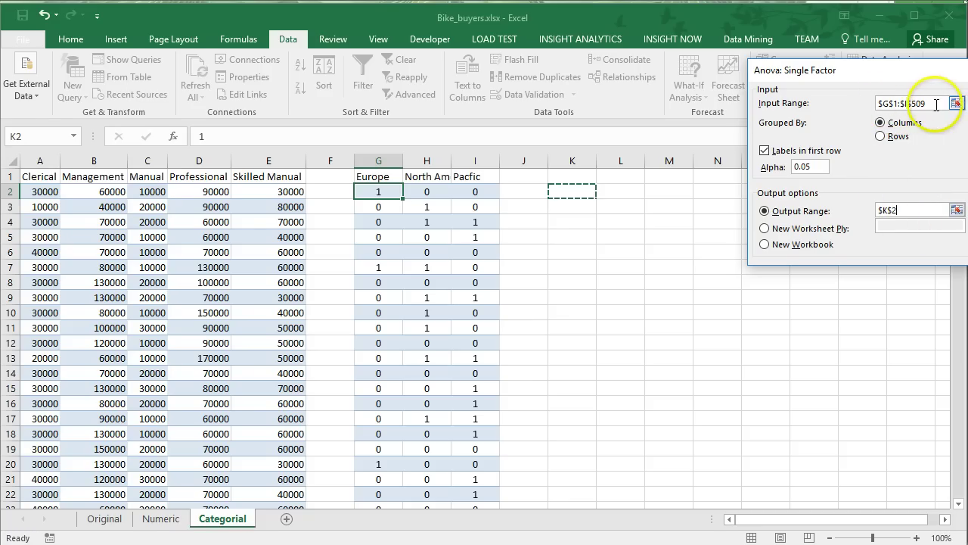
{"action": "left_click", "coordinate": [900, 209]}
{"action": "key", "text": "Return"}
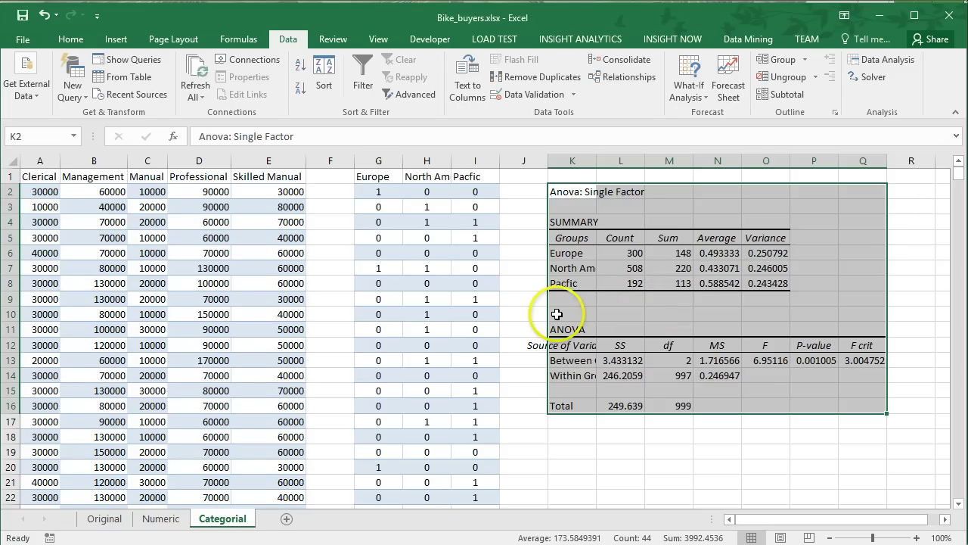
{"action": "left_click", "coordinate": [649, 232]}
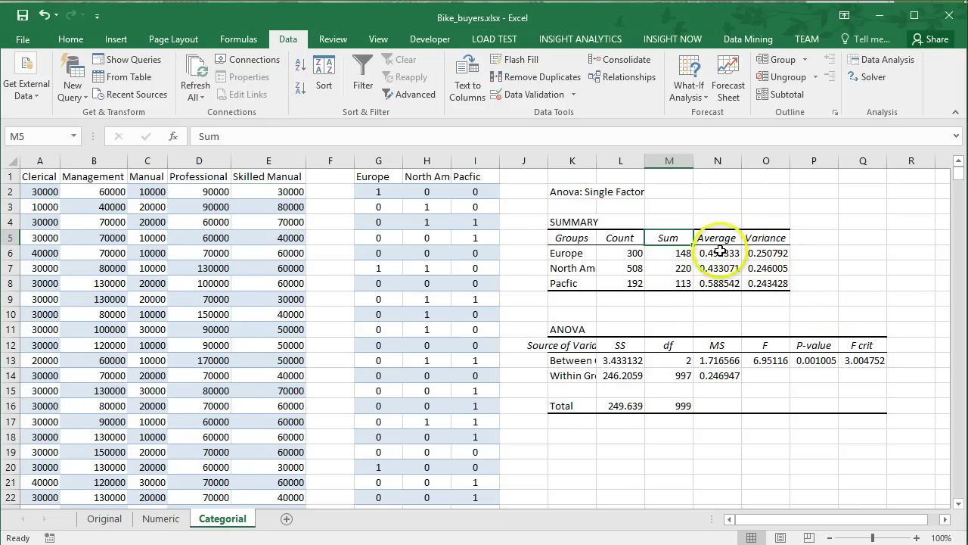
{"action": "left_click_drag", "start_coordinate": [717, 254], "coordinate": [720, 282]}
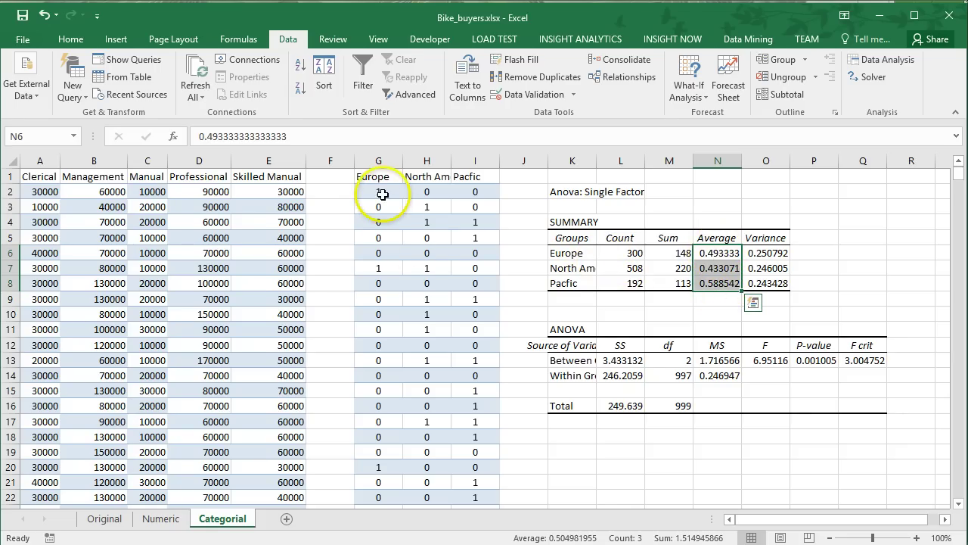
{"action": "left_click_drag", "start_coordinate": [719, 252], "coordinate": [718, 283]}
{"action": "left_click", "coordinate": [723, 254]}
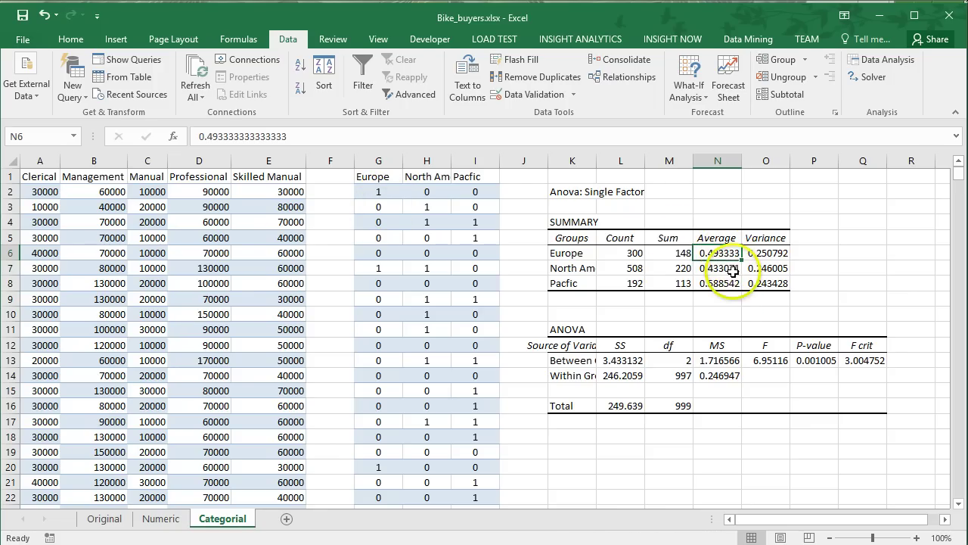
{"action": "left_click", "coordinate": [733, 268]}
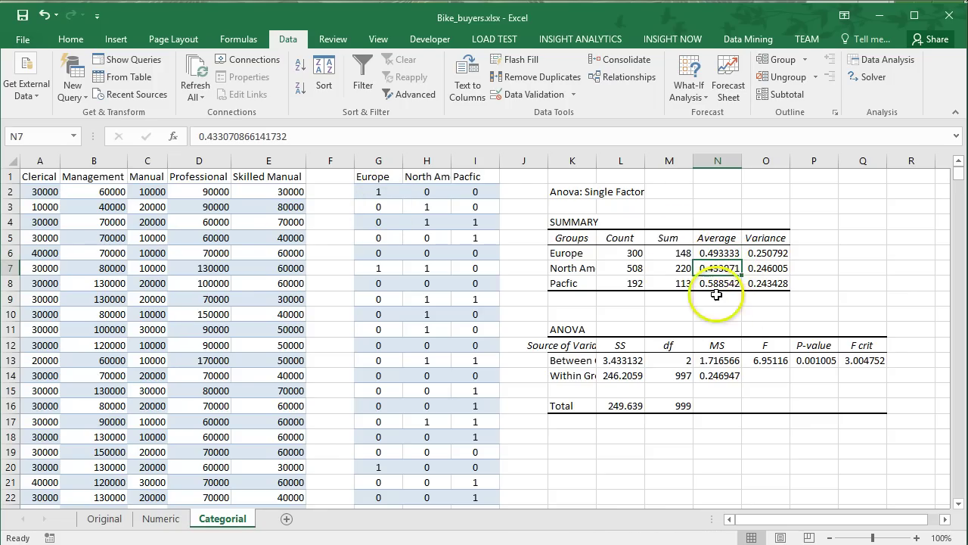
{"action": "left_click", "coordinate": [720, 284]}
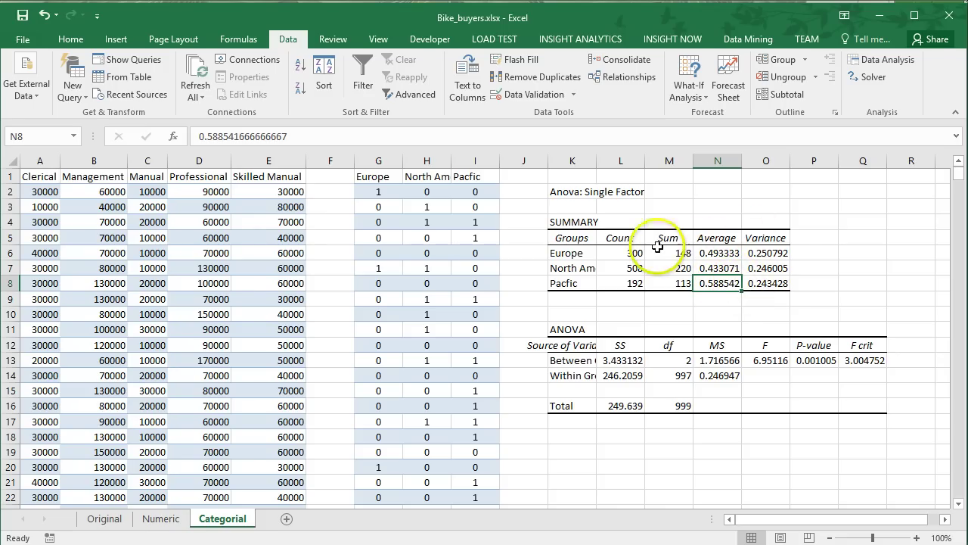
- Enter 0.05 in P11 and compare it with the 0.001005 P-value
{"action": "left_click", "coordinate": [813, 360]}
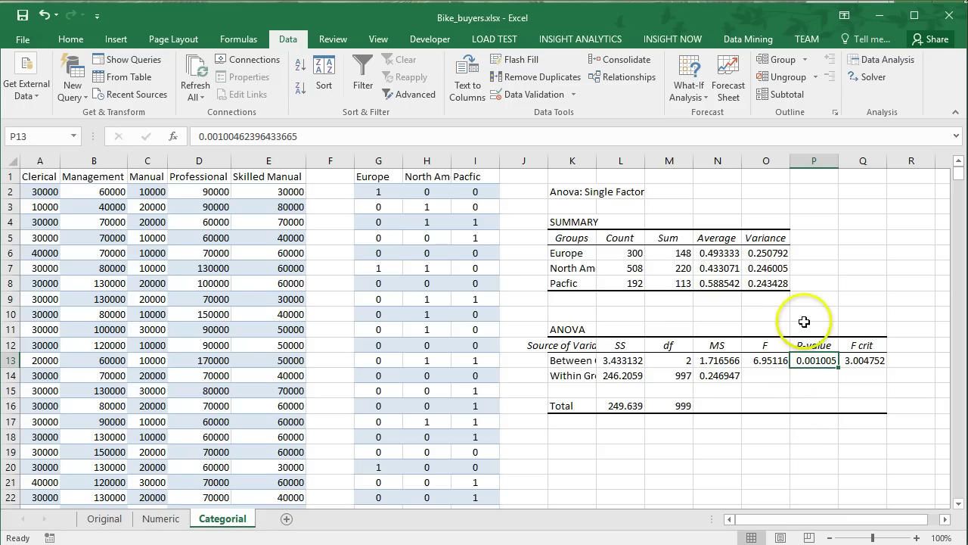
{"action": "left_click", "coordinate": [806, 328]}
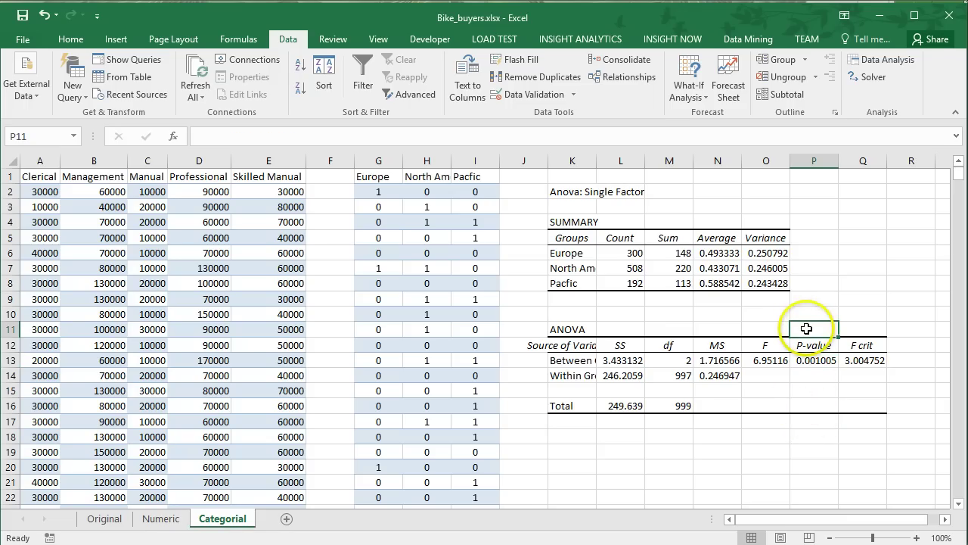
{"action": "type", "text": "0.05"}
{"action": "key", "text": "Return"}
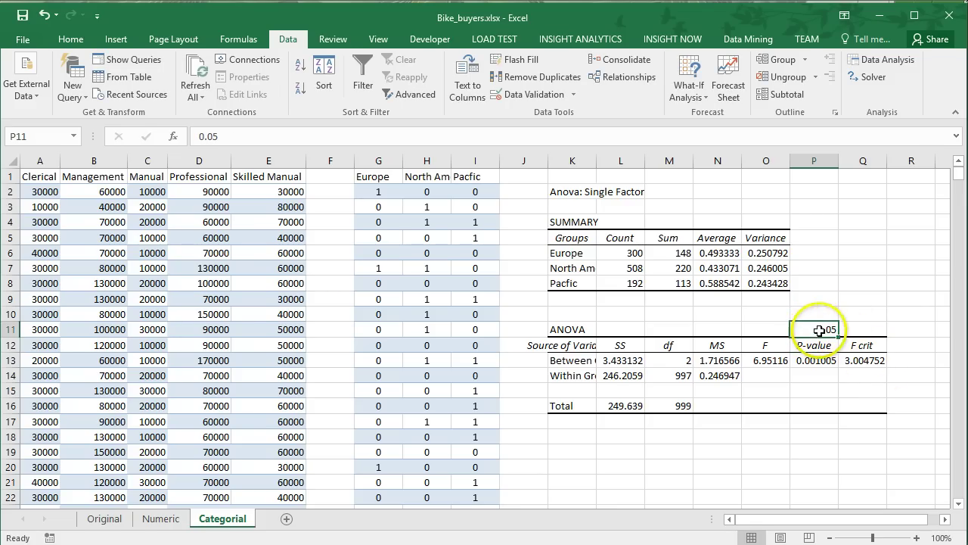
{"action": "left_click", "coordinate": [815, 360]}
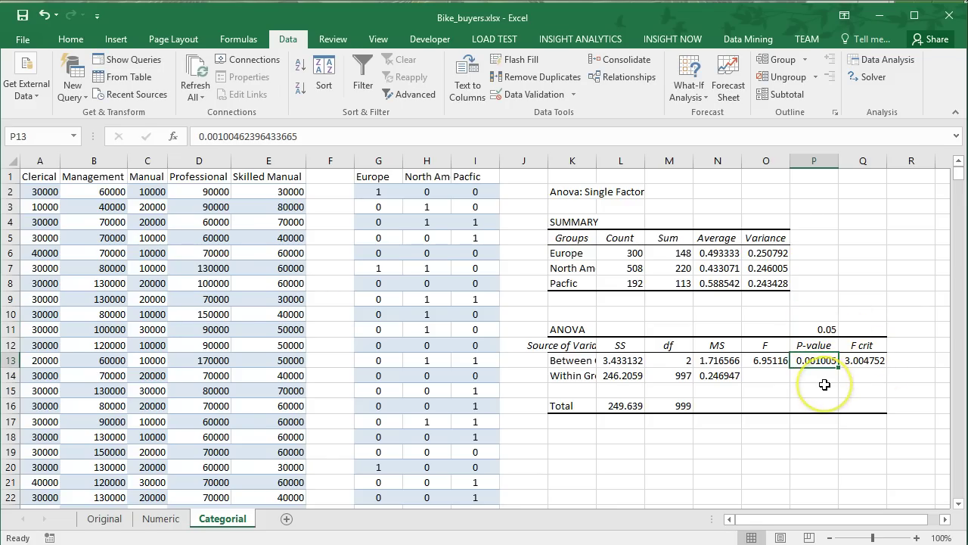
- Review the averages of the Europe, North America and Pacfic groups
{"action": "left_click_drag", "start_coordinate": [717, 253], "coordinate": [719, 290]}
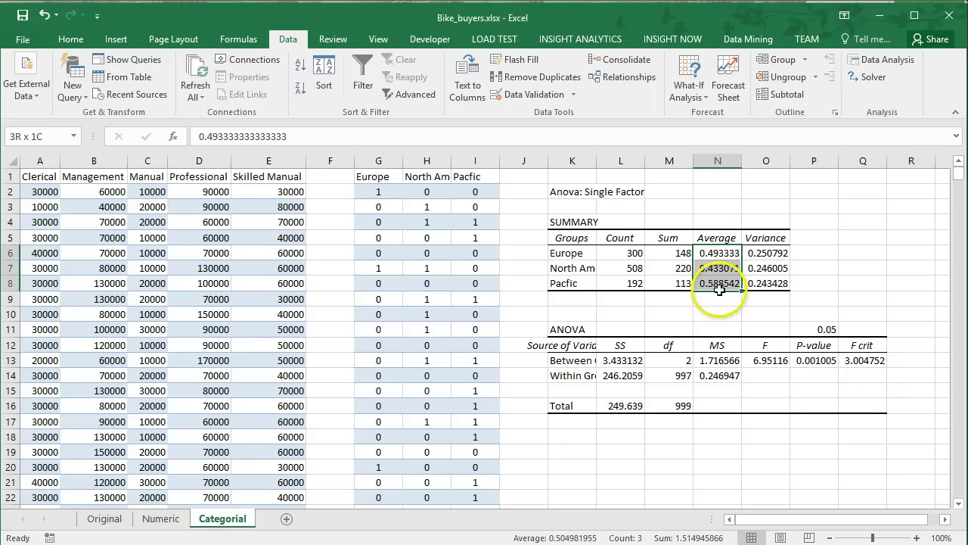
{"action": "left_click", "coordinate": [578, 254]}
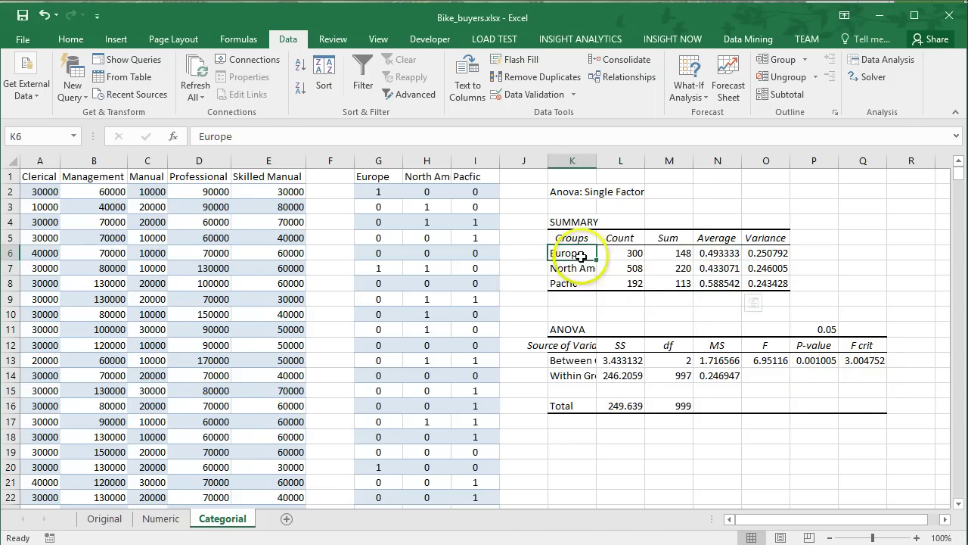
{"action": "left_click", "coordinate": [574, 270]}
{"action": "left_click", "coordinate": [575, 284]}
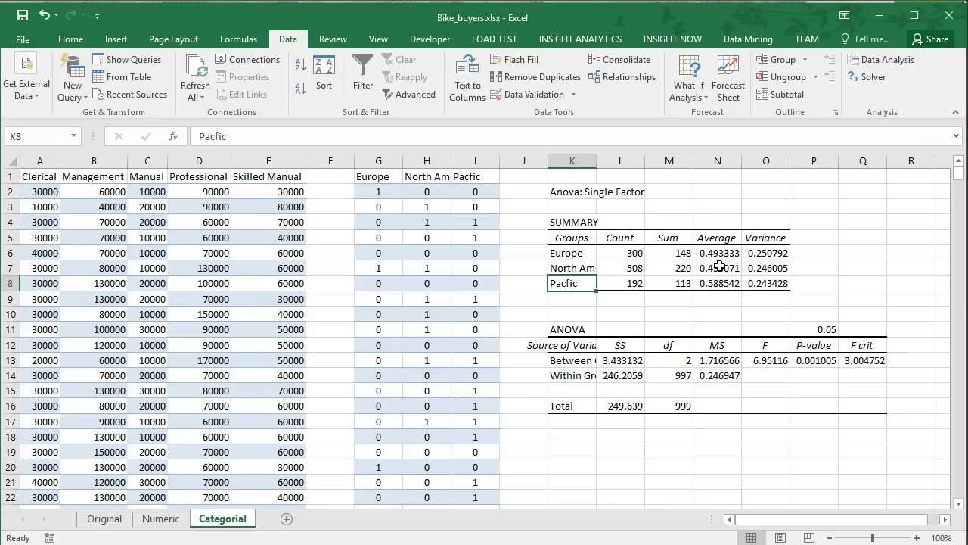
{"action": "left_click", "coordinate": [811, 361]}
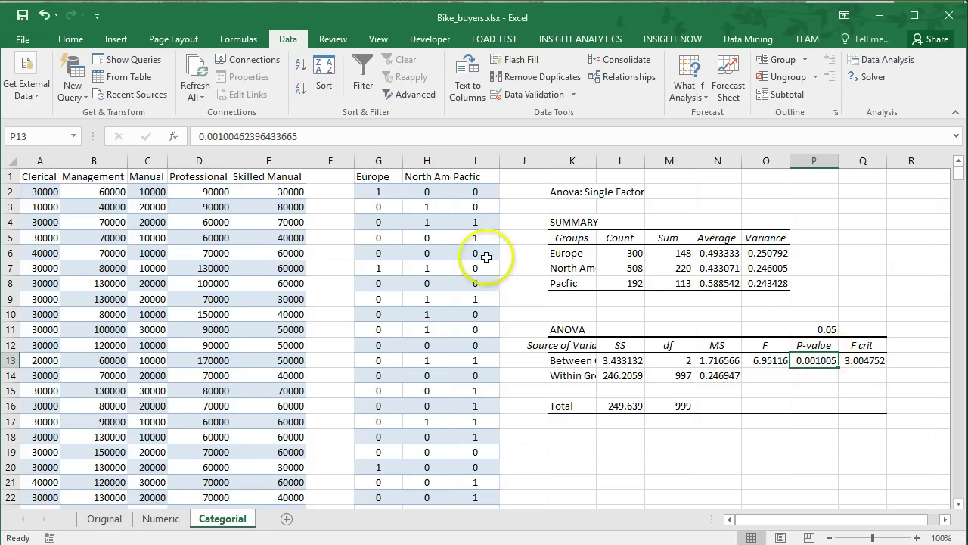
{"action": "left_click_drag", "start_coordinate": [382, 176], "coordinate": [468, 177]}
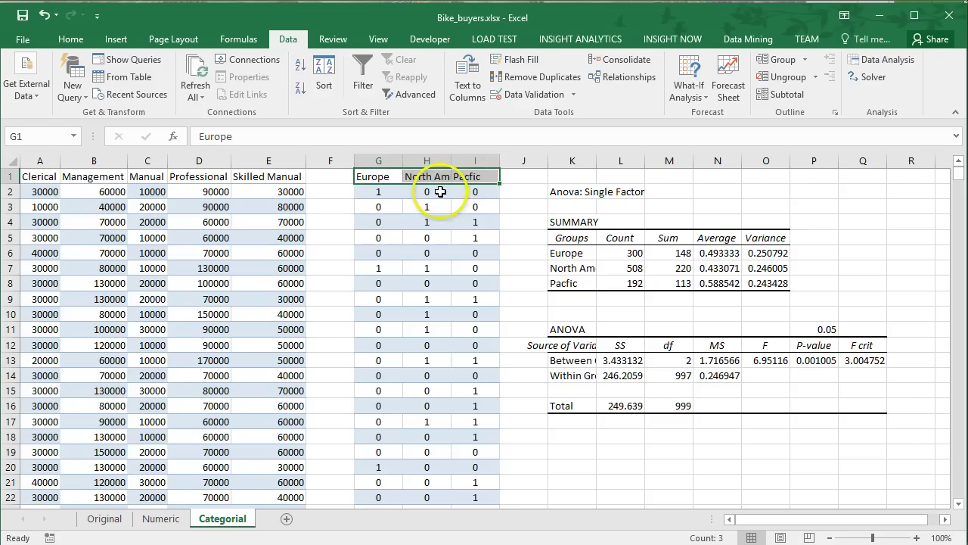
{"action": "left_click_drag", "start_coordinate": [383, 191], "coordinate": [484, 413]}
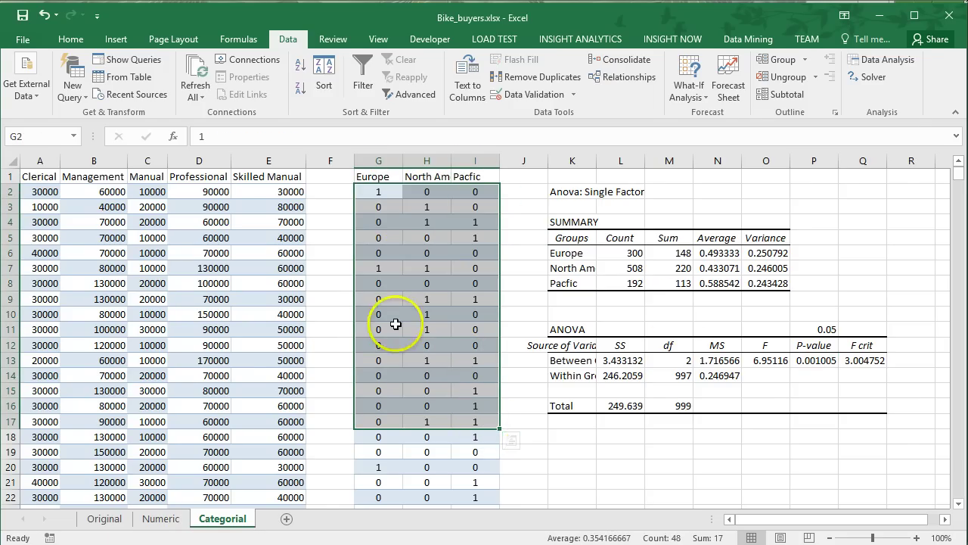
{"action": "left_click", "coordinate": [711, 310]}
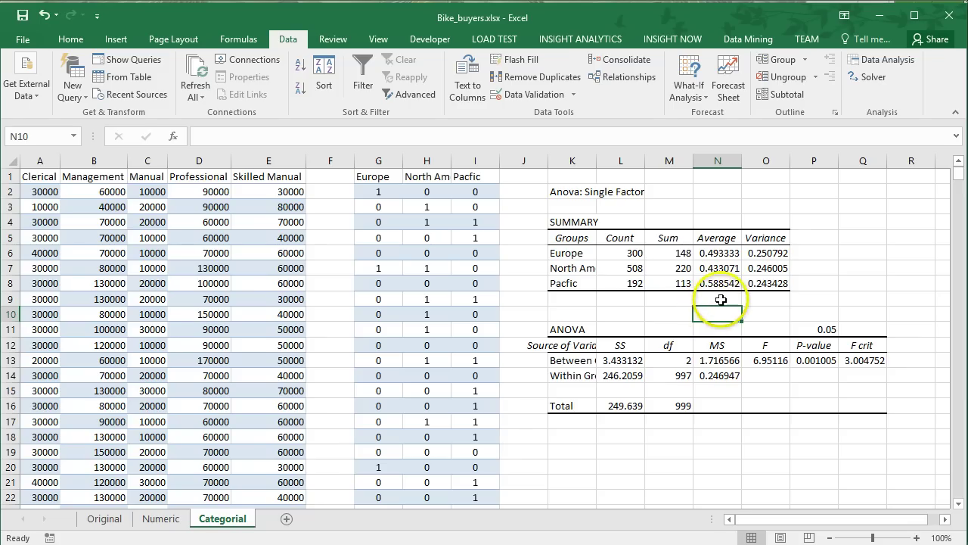
{"action": "left_click_drag", "start_coordinate": [722, 296], "coordinate": [717, 319]}
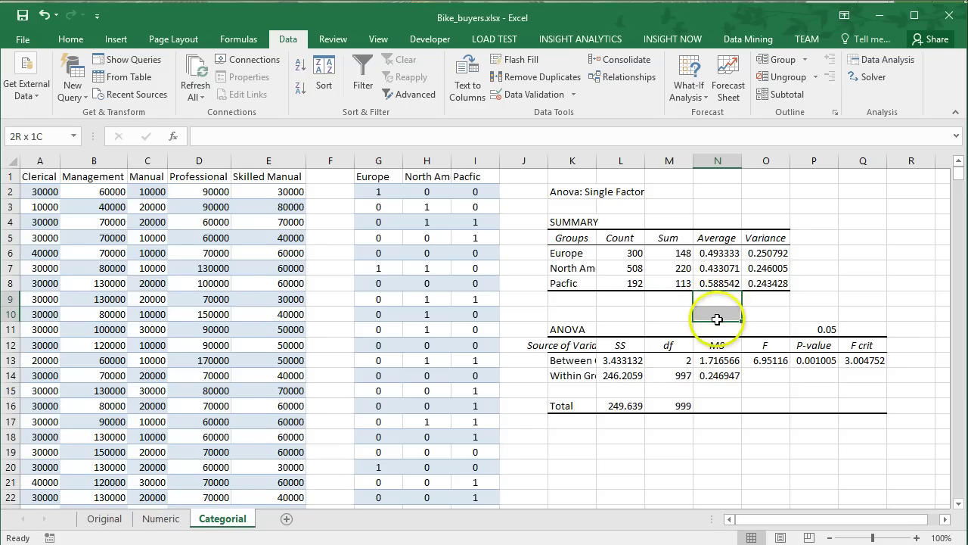
{"action": "left_click", "coordinate": [817, 360]}
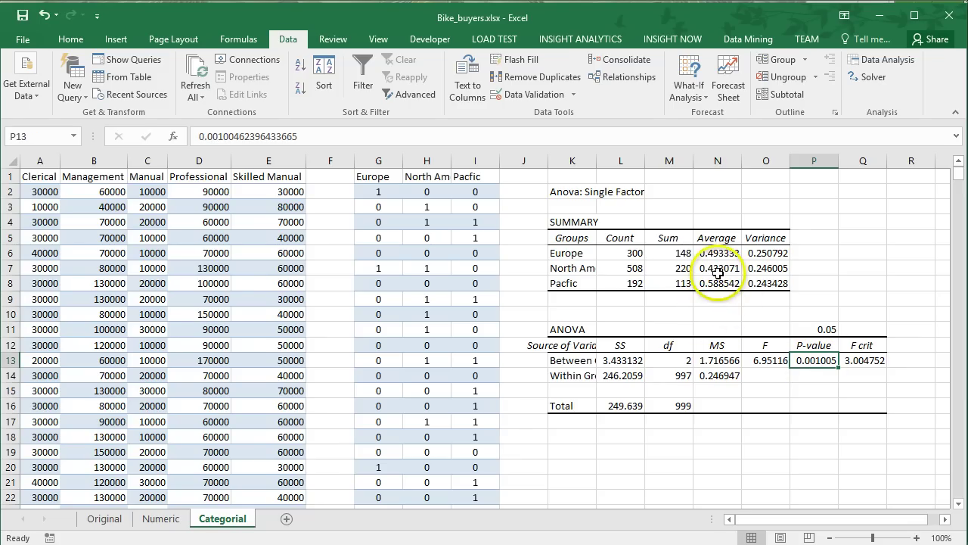
{"action": "left_click", "coordinate": [729, 267]}
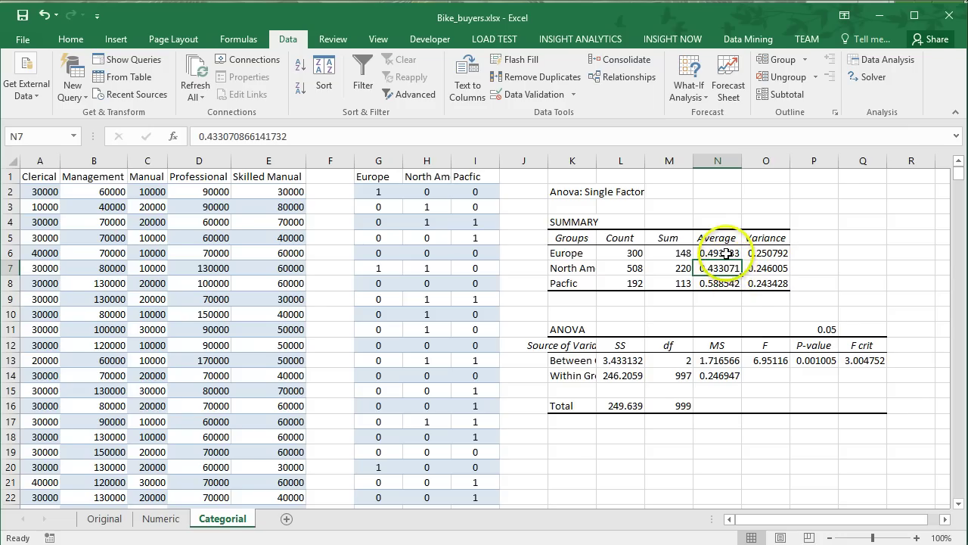
{"action": "left_click", "coordinate": [727, 253]}
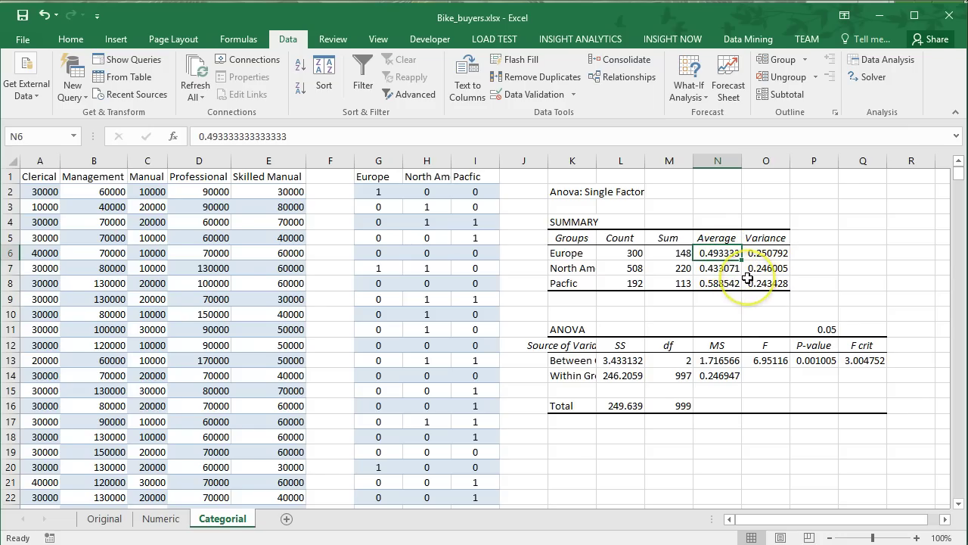
{"action": "left_click", "coordinate": [582, 253]}
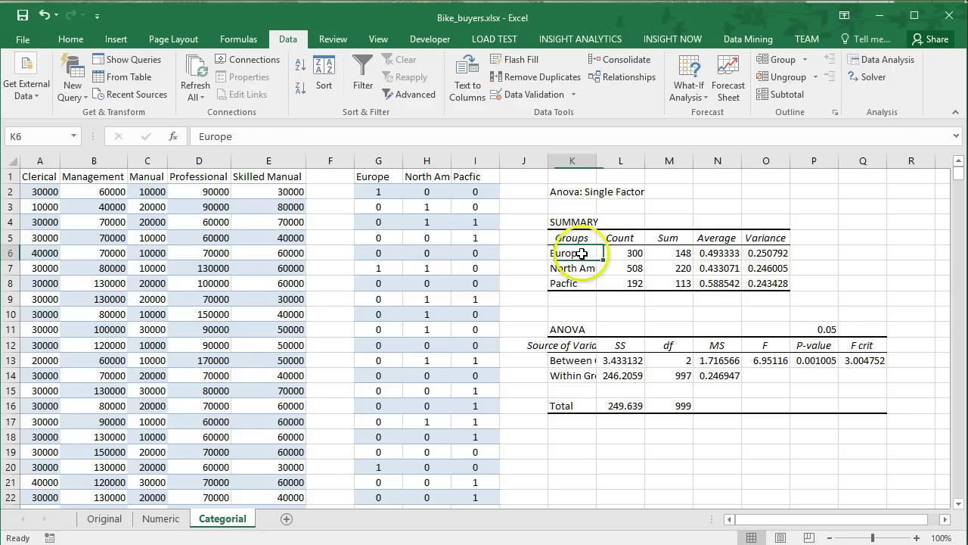
{"action": "left_click", "coordinate": [581, 285]}
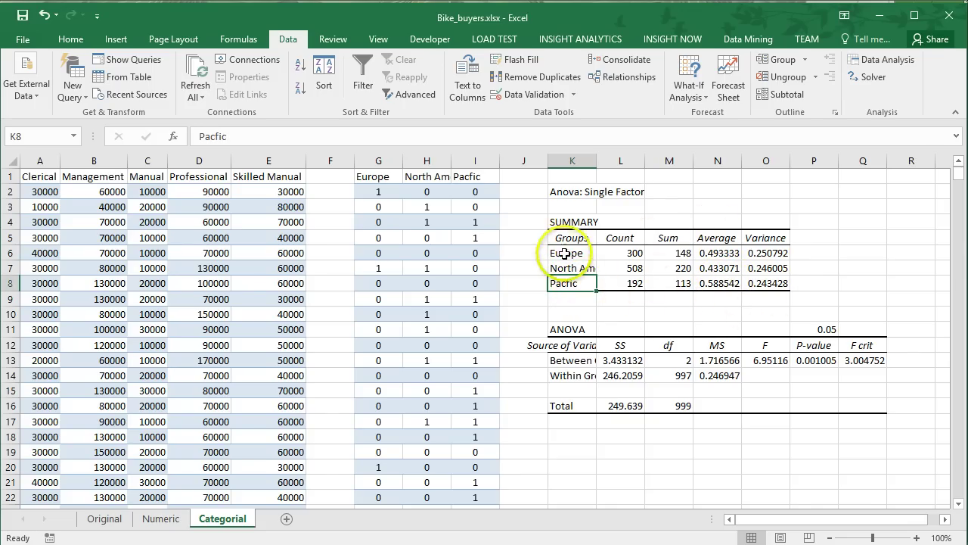
{"action": "left_click_drag", "start_coordinate": [565, 254], "coordinate": [563, 282]}
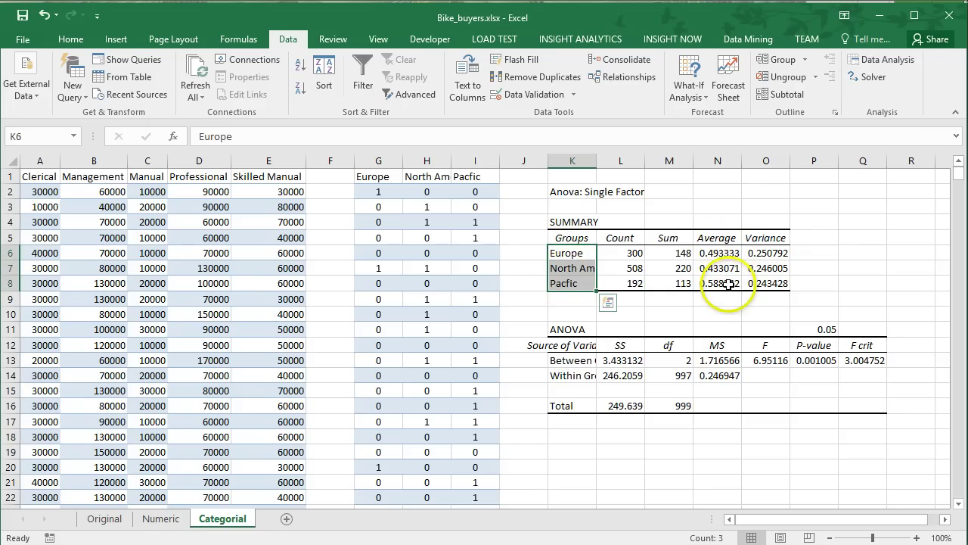
{"action": "left_click", "coordinate": [566, 255]}
{"action": "left_click", "coordinate": [566, 269]}
{"action": "left_click", "coordinate": [567, 281]}
{"action": "left_click", "coordinate": [567, 270]}
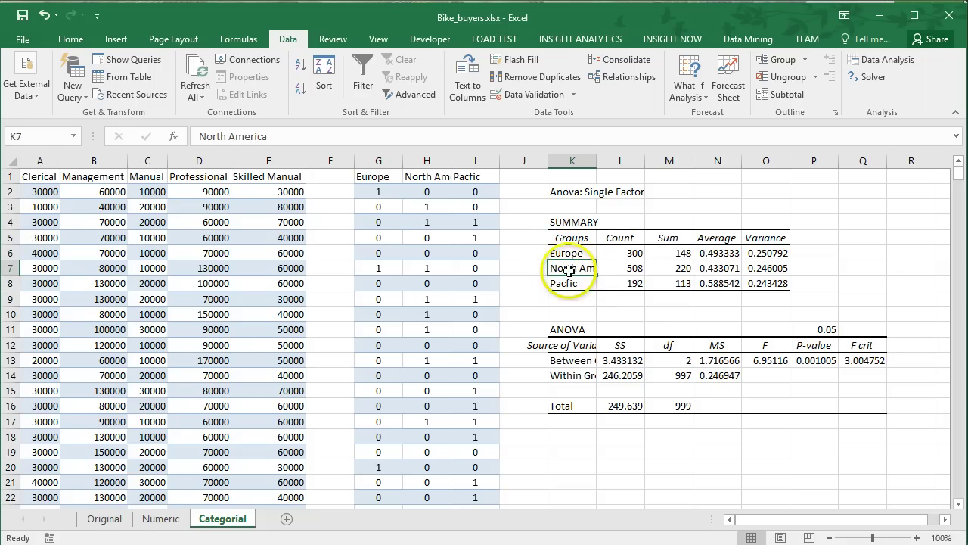
{"action": "left_click", "coordinate": [720, 285]}
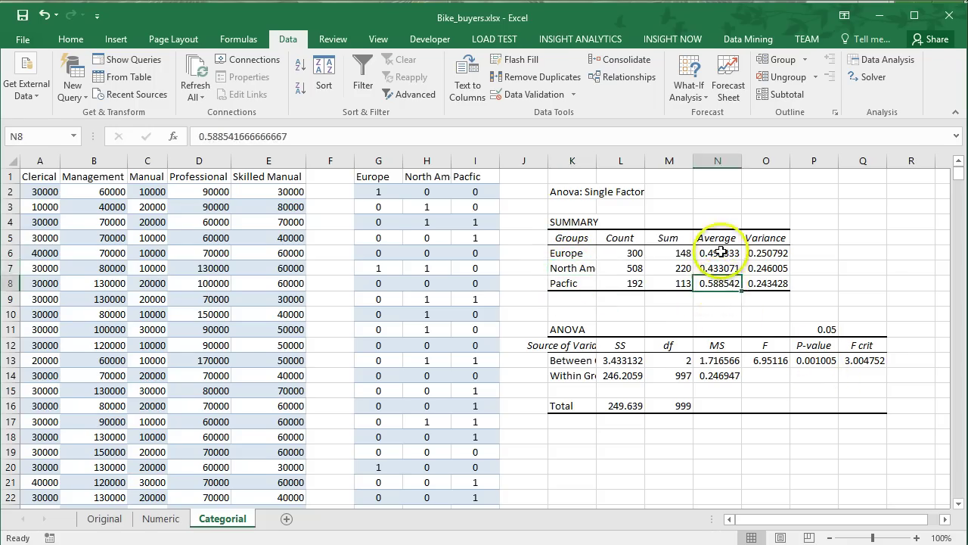
{"action": "left_click", "coordinate": [717, 268]}
{"action": "left_click", "coordinate": [717, 253]}
{"action": "left_click", "coordinate": [719, 286]}
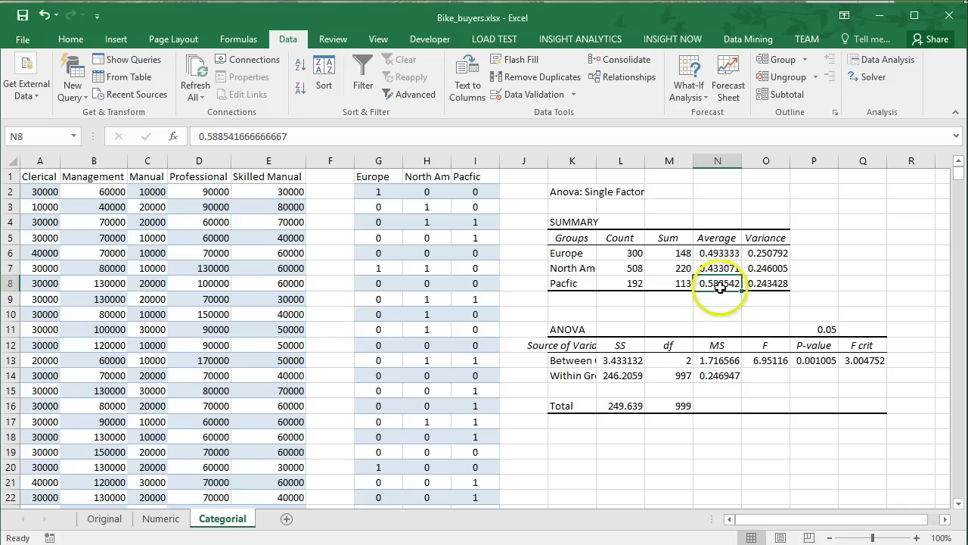
{"action": "left_click", "coordinate": [720, 268]}
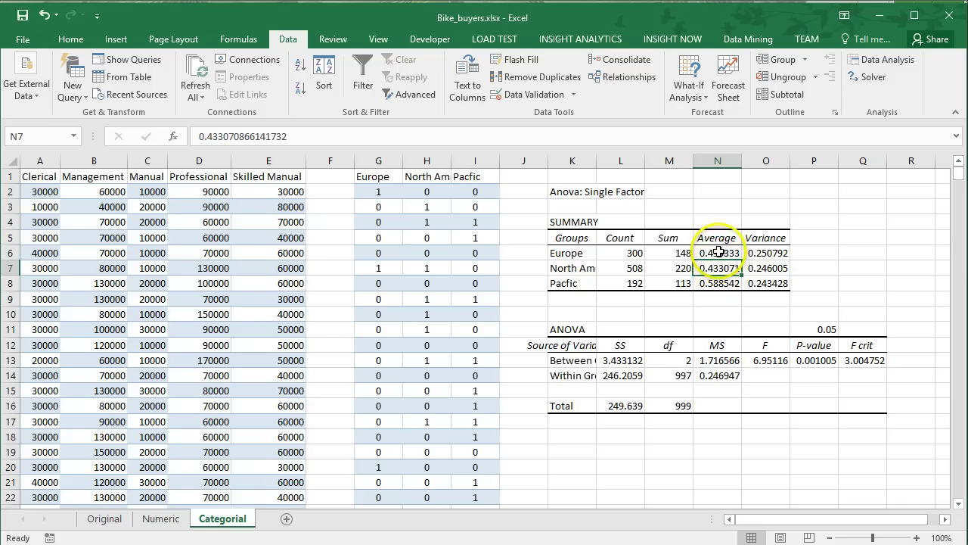